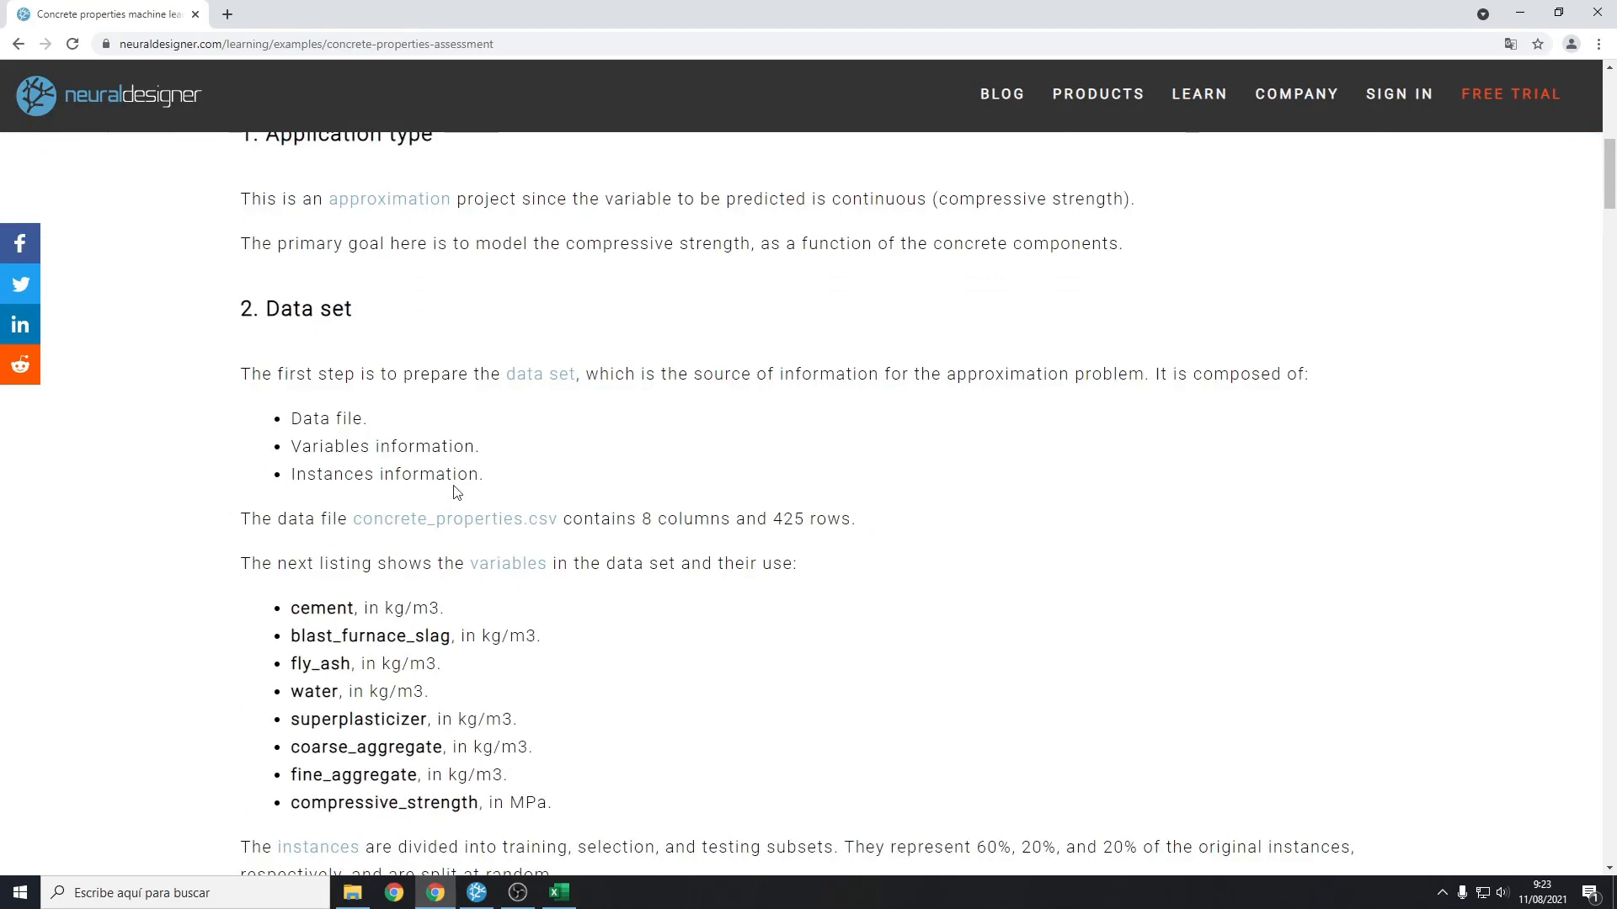
# Switch to Excel and look through the data rows of concreteproperties.csv.
pyautogui.click(559, 893)
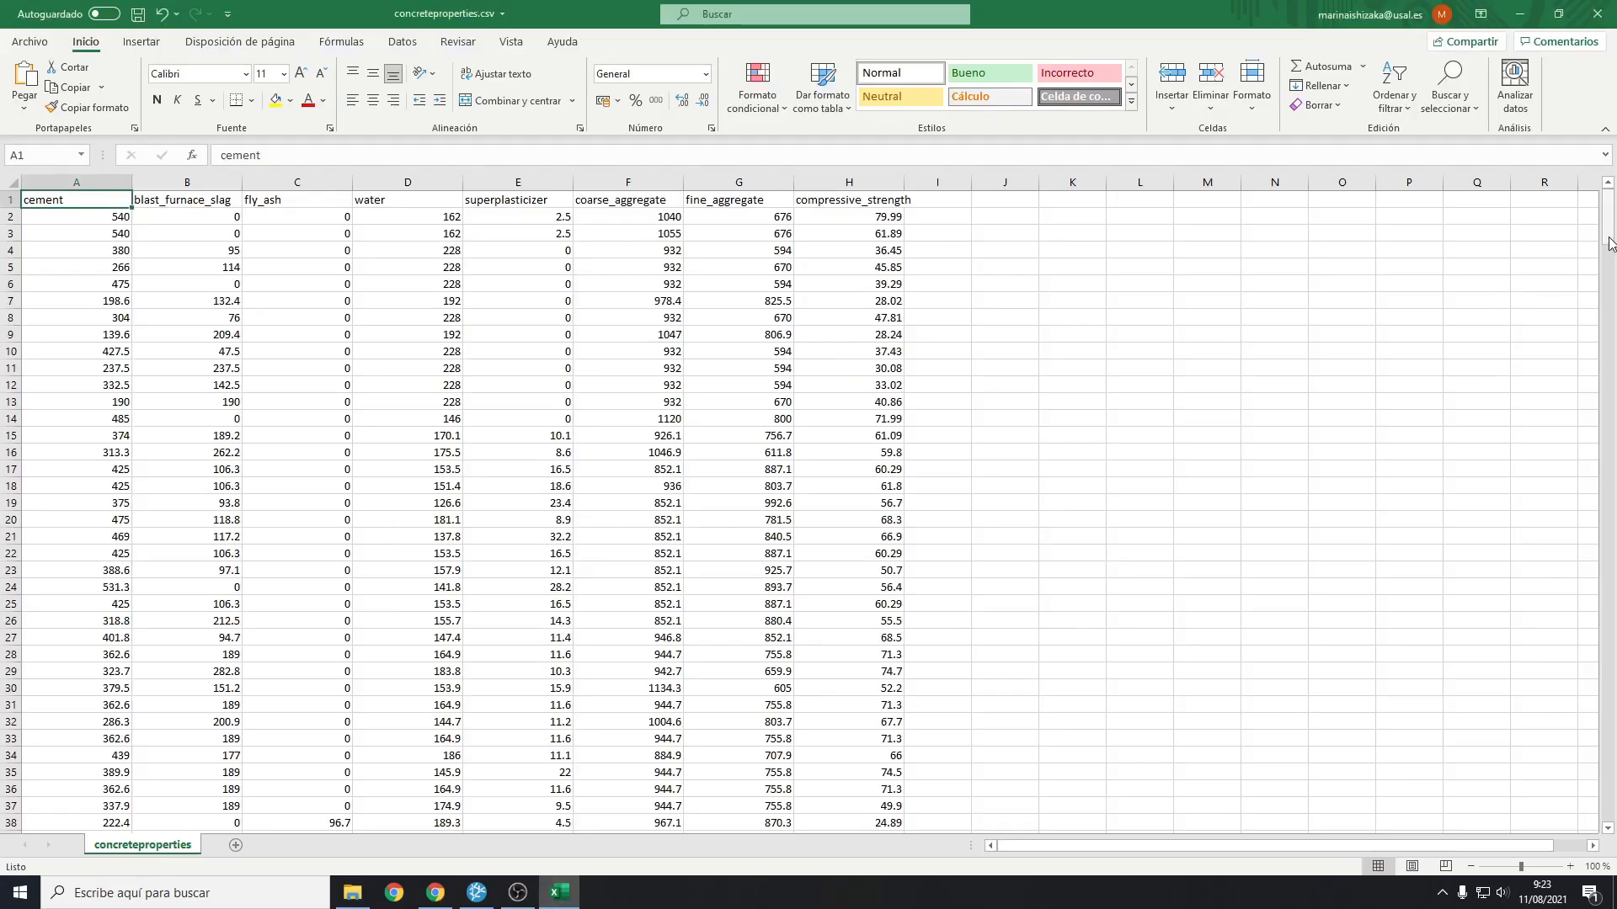
pyautogui.moveTo(1608, 243); pyautogui.dragTo(1614, 328)
pyautogui.moveTo(1614, 410); pyautogui.dragTo(1608, 238)
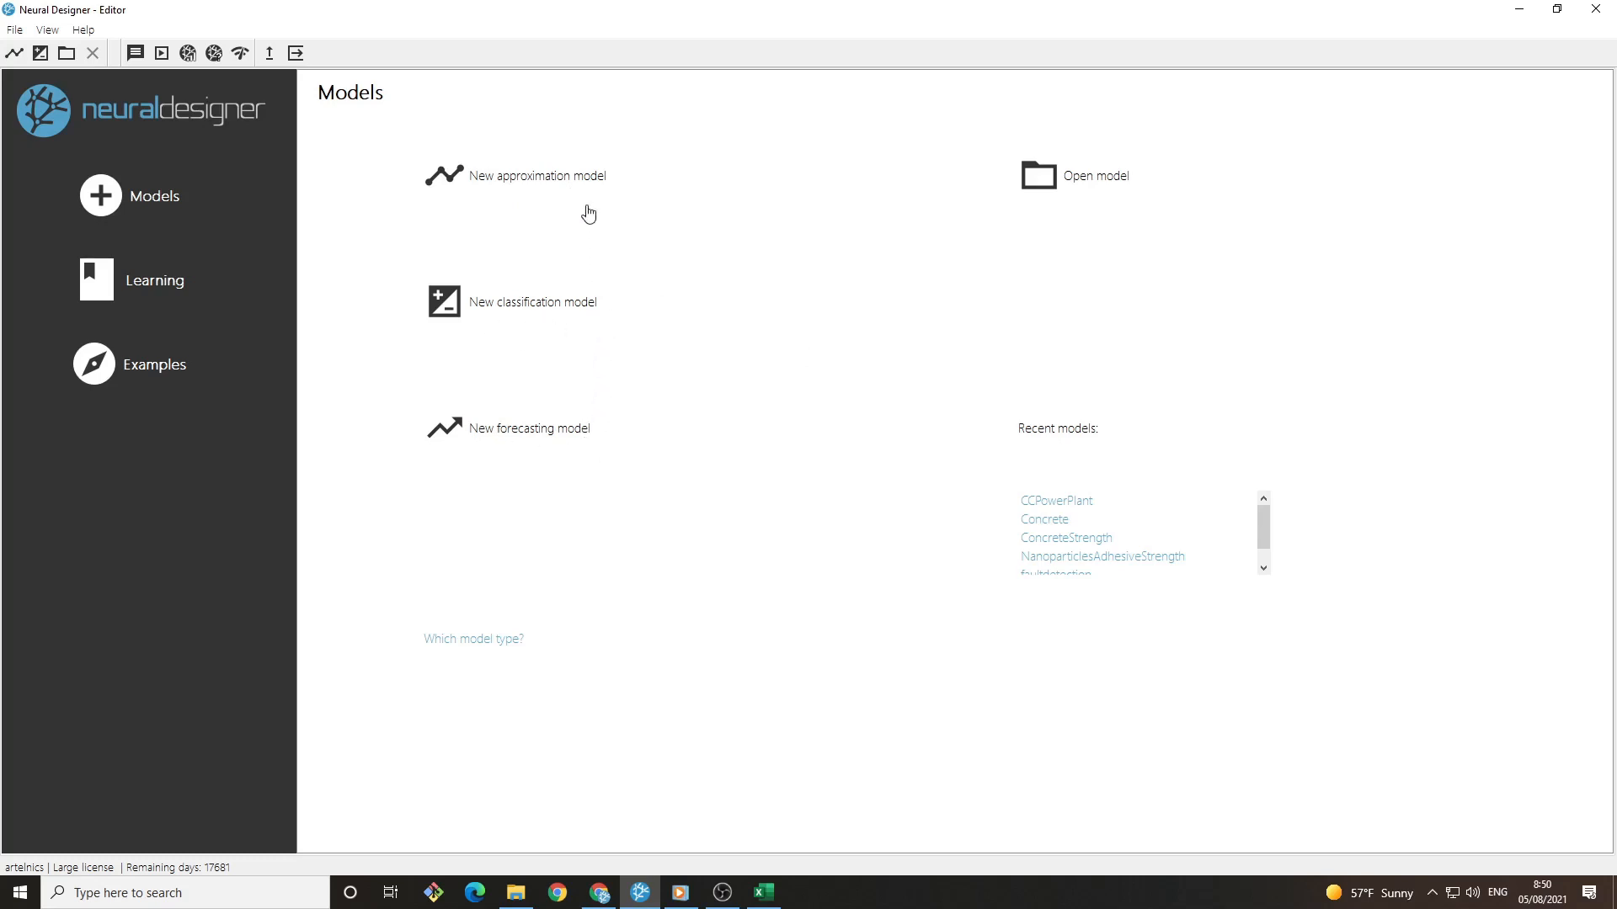
# Create a new approximation model and save it as Concrete.
pyautogui.moveTo(522, 224)
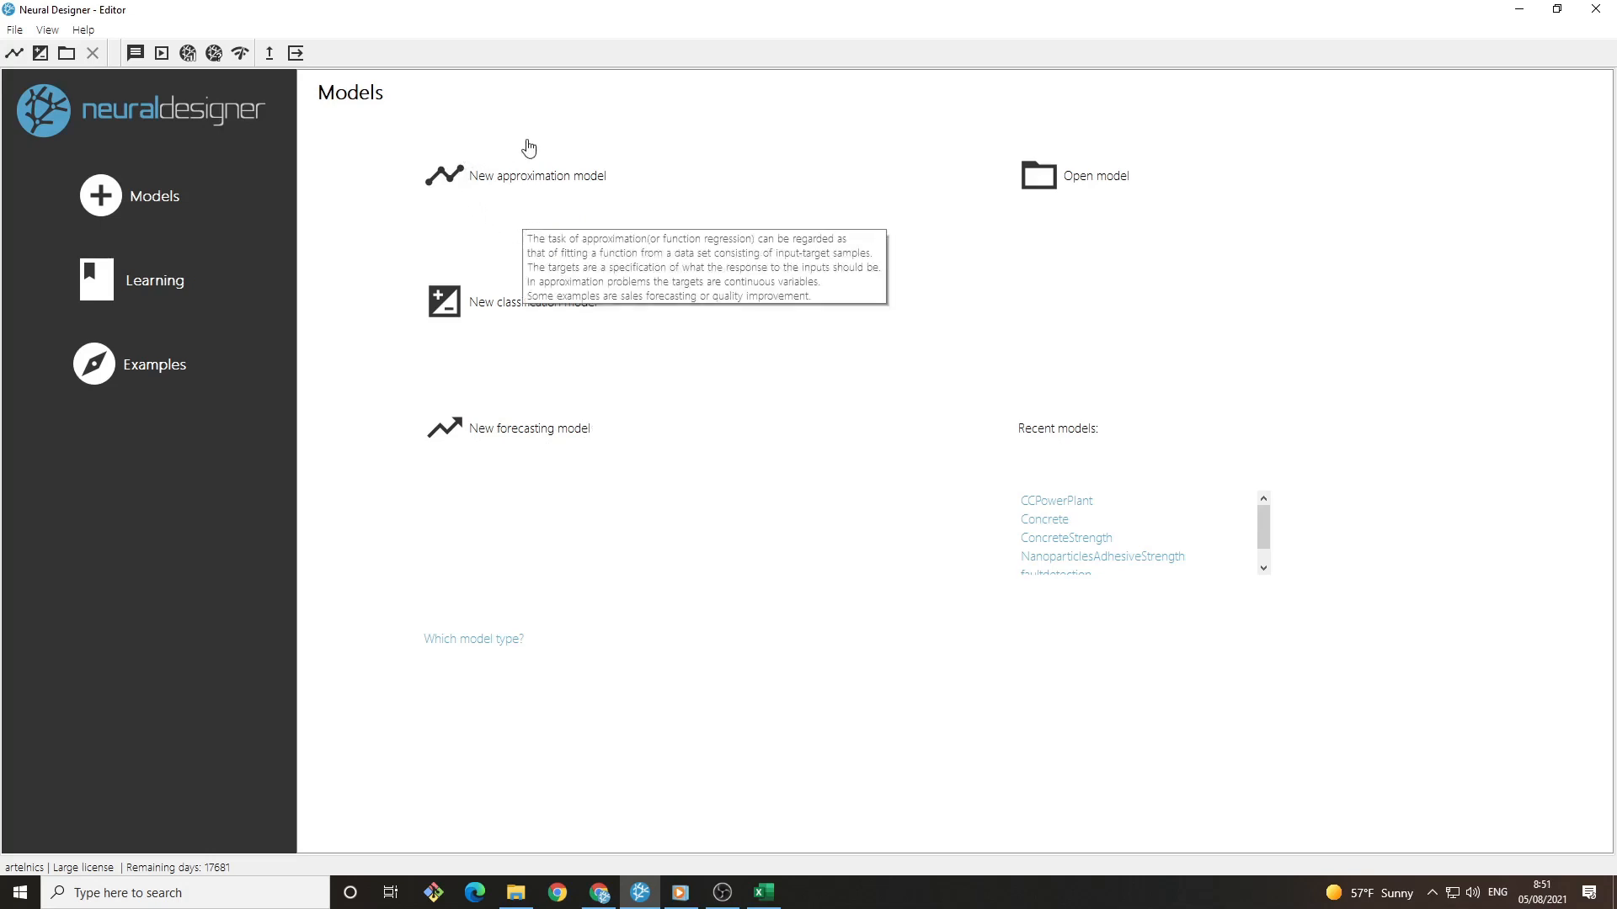
pyautogui.click(546, 184)
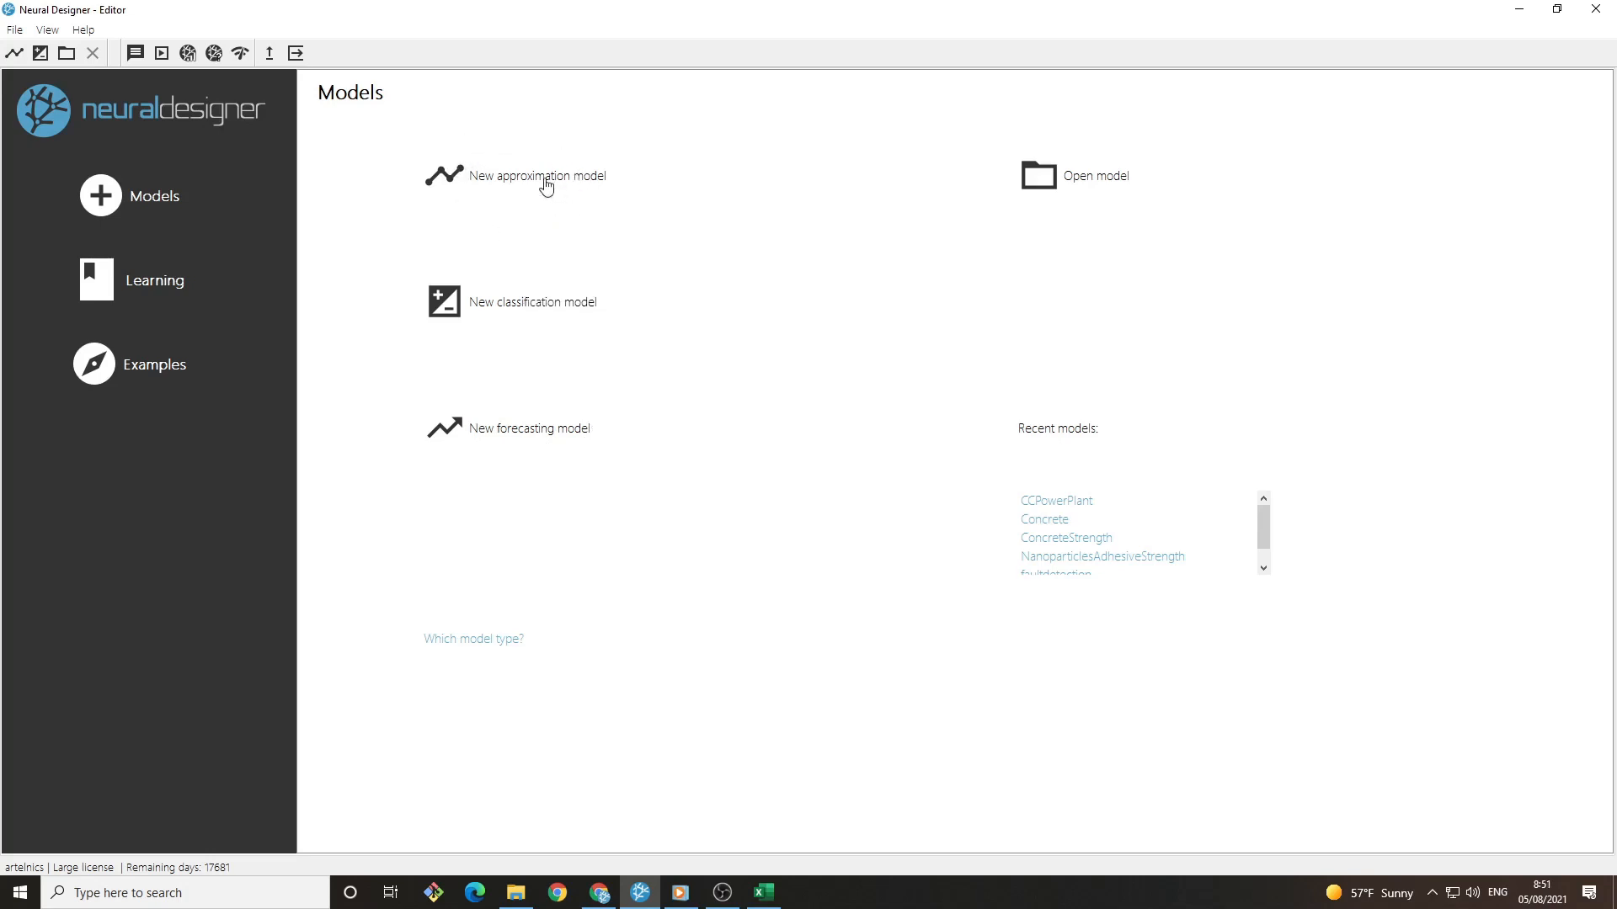
pyautogui.write('Conc')
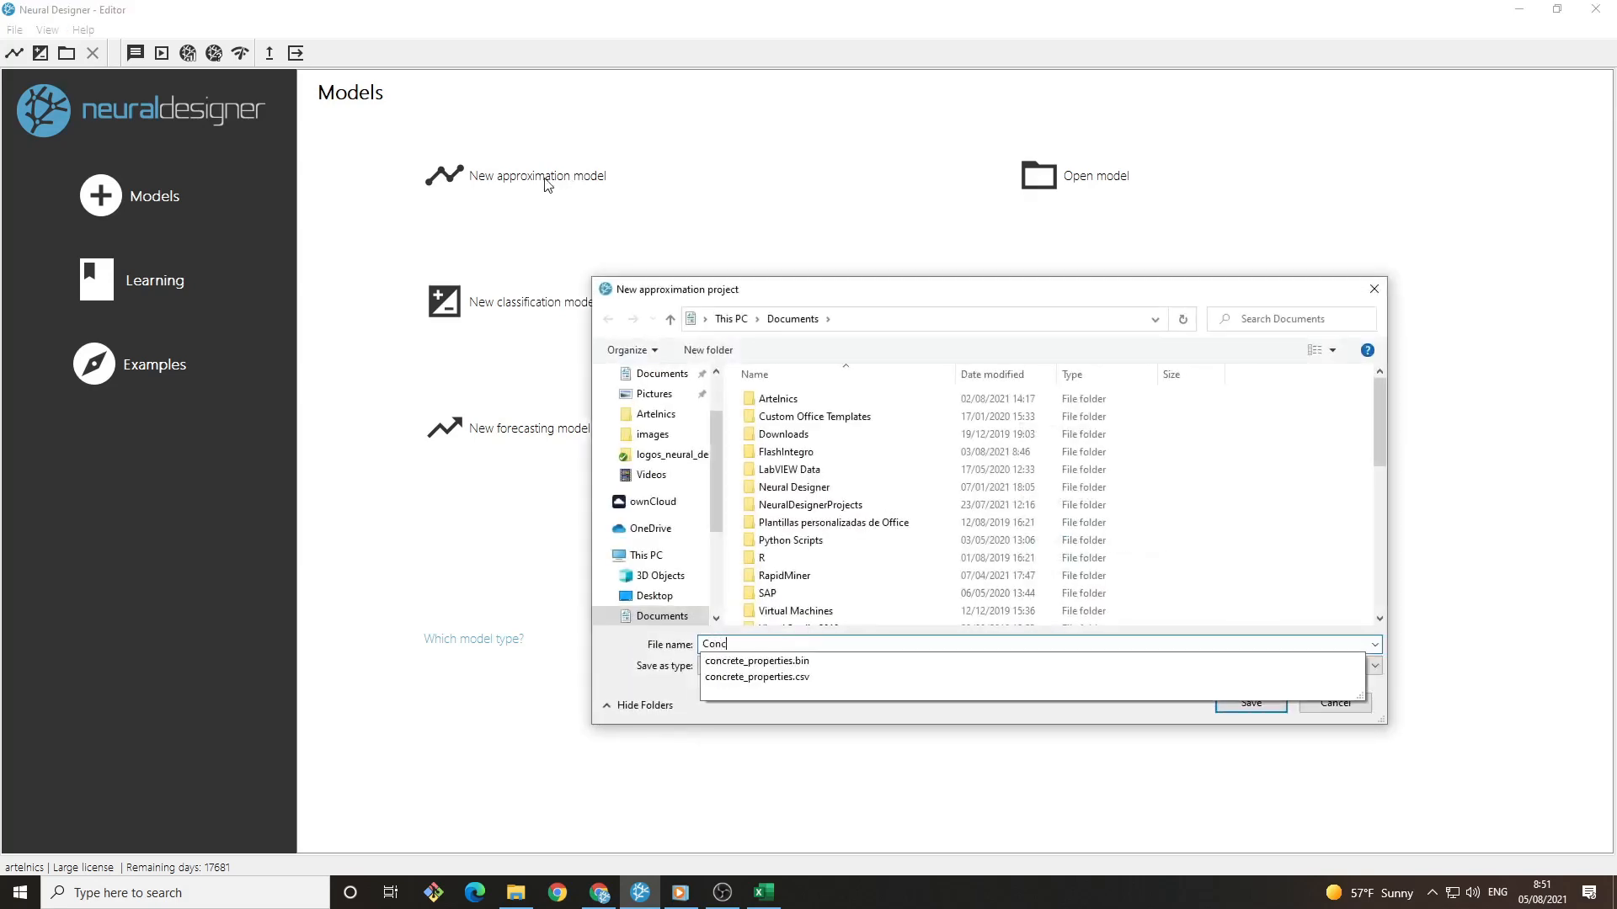
pyautogui.write('rete')
pyautogui.press('Return')
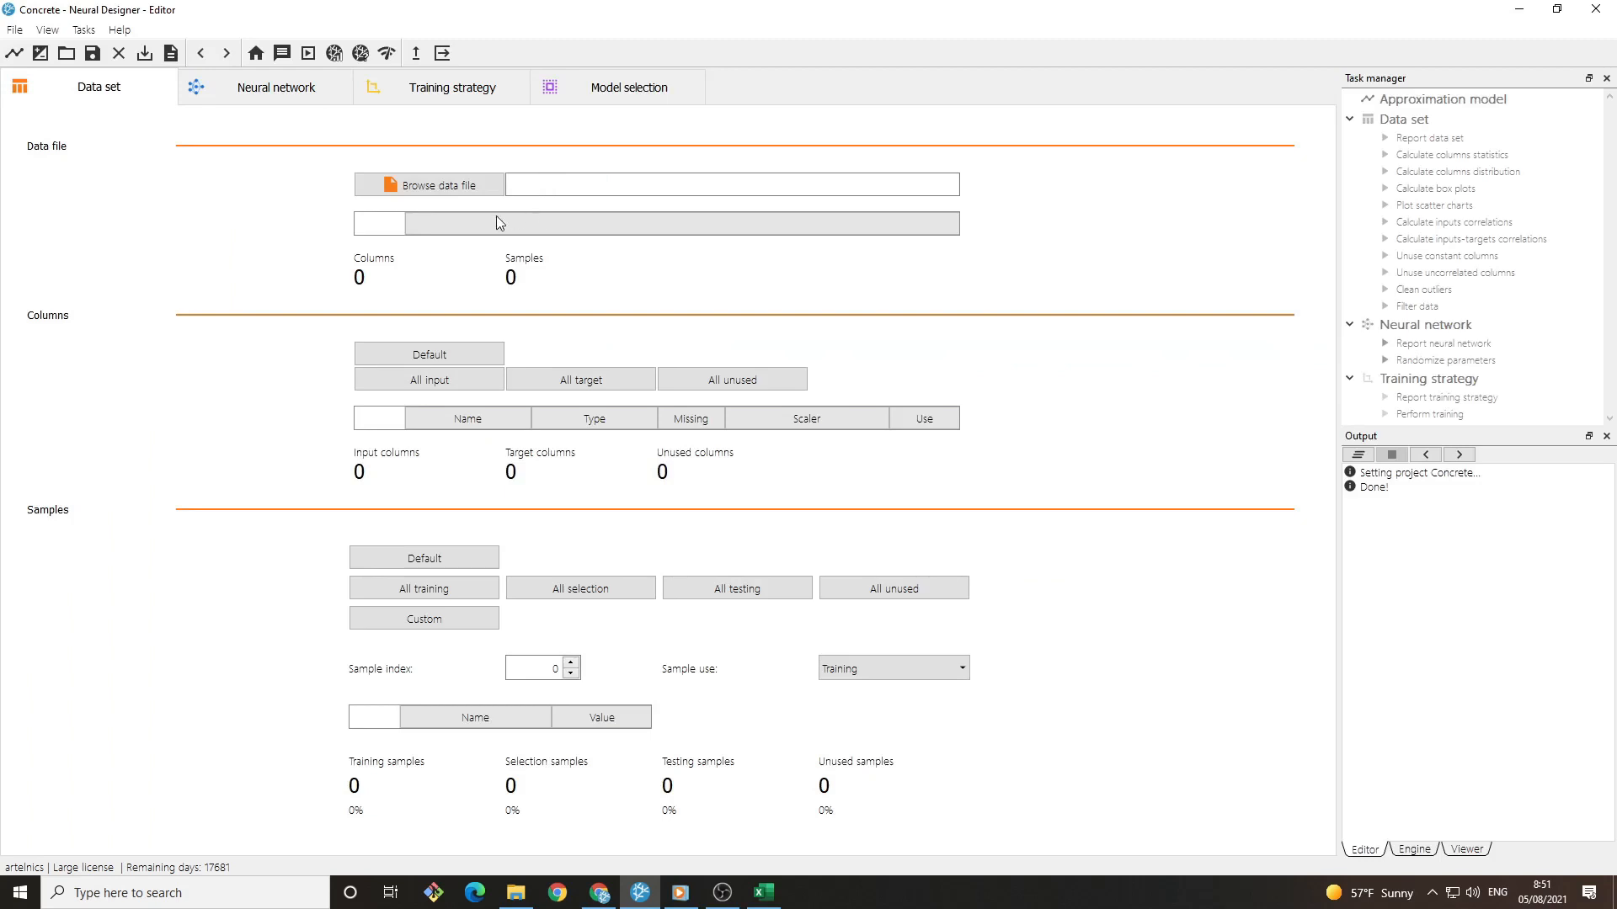
# Import concrete_properties.csv as the data file, with a header row, semicolon separator and NA as missing values label.
pyautogui.click(453, 189)
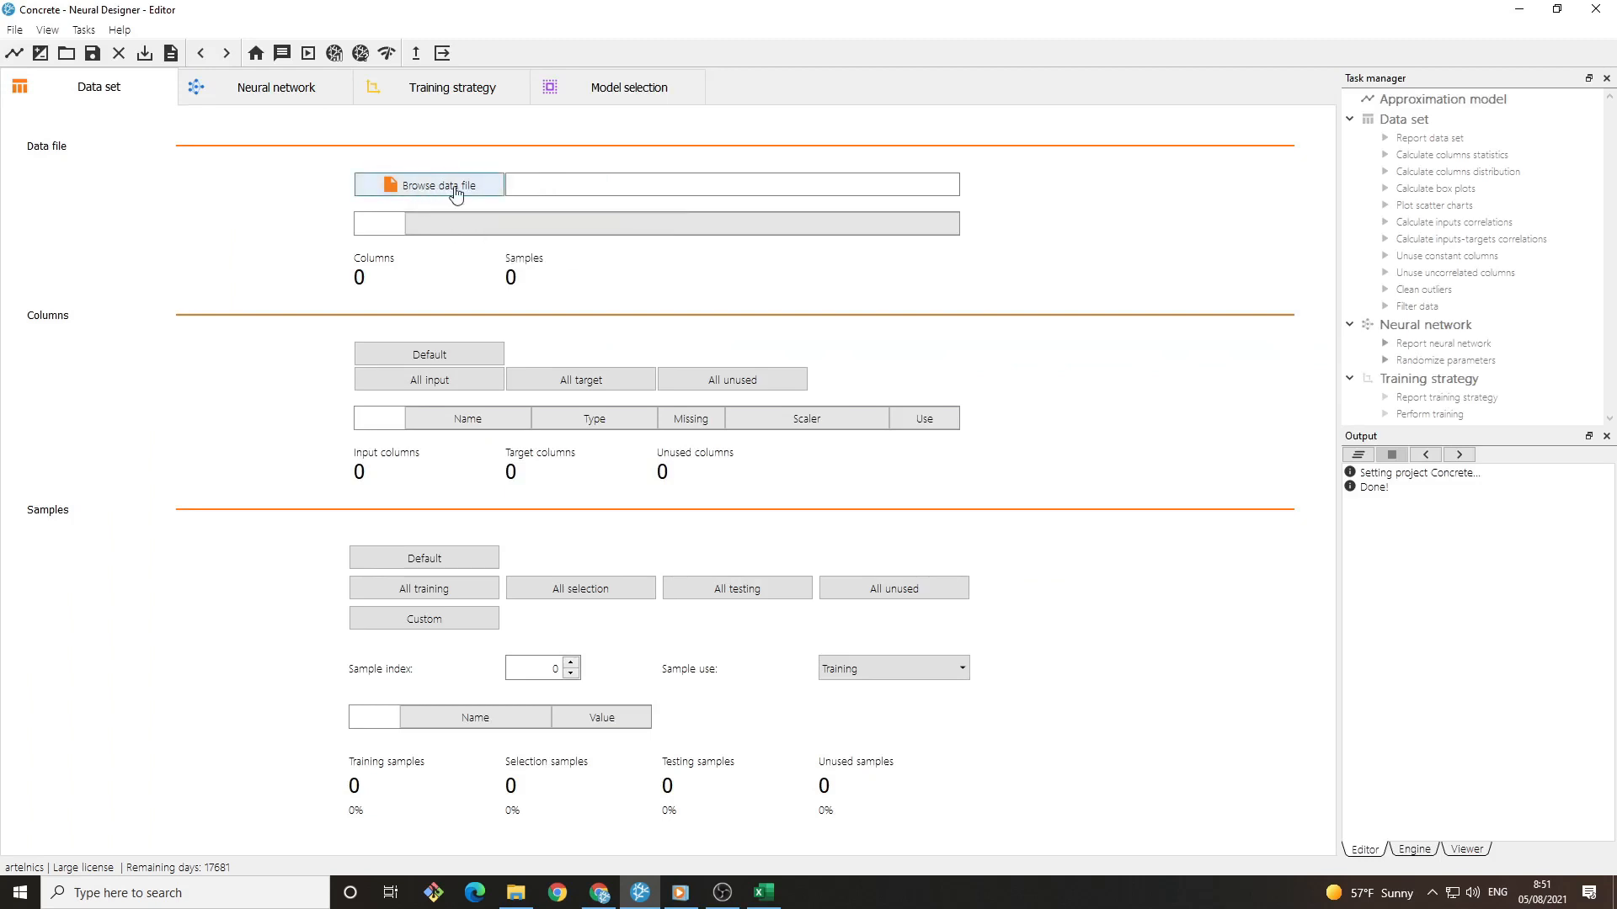
pyautogui.write('con')
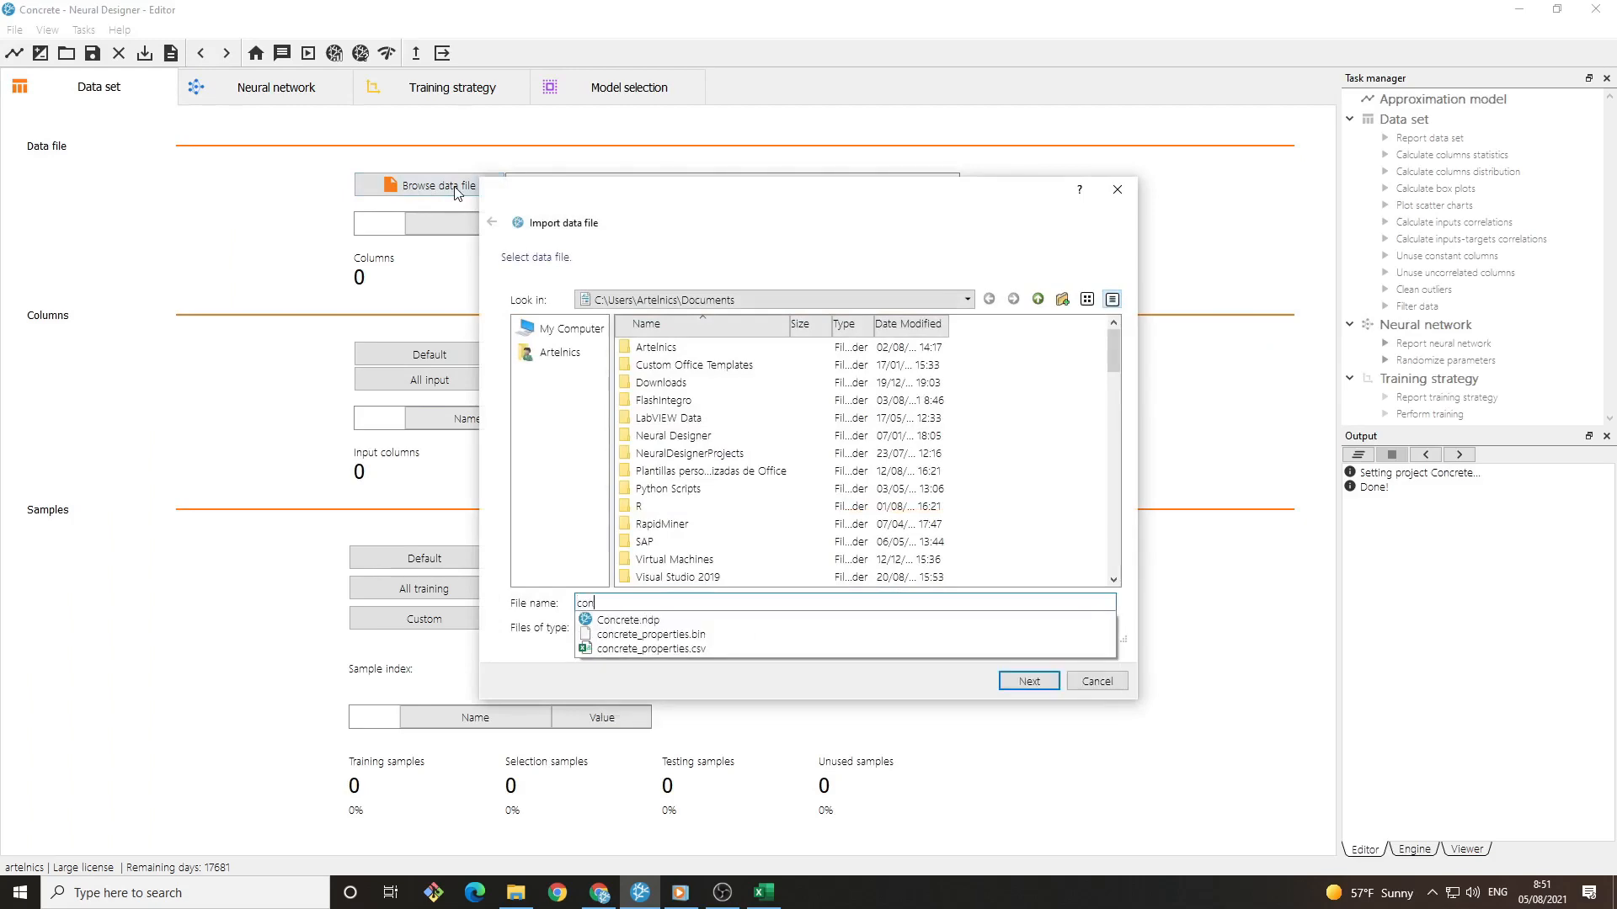
pyautogui.write('c')
pyautogui.press('Down')
pyautogui.press('Down')
pyautogui.press('Down')
pyautogui.press('Return')
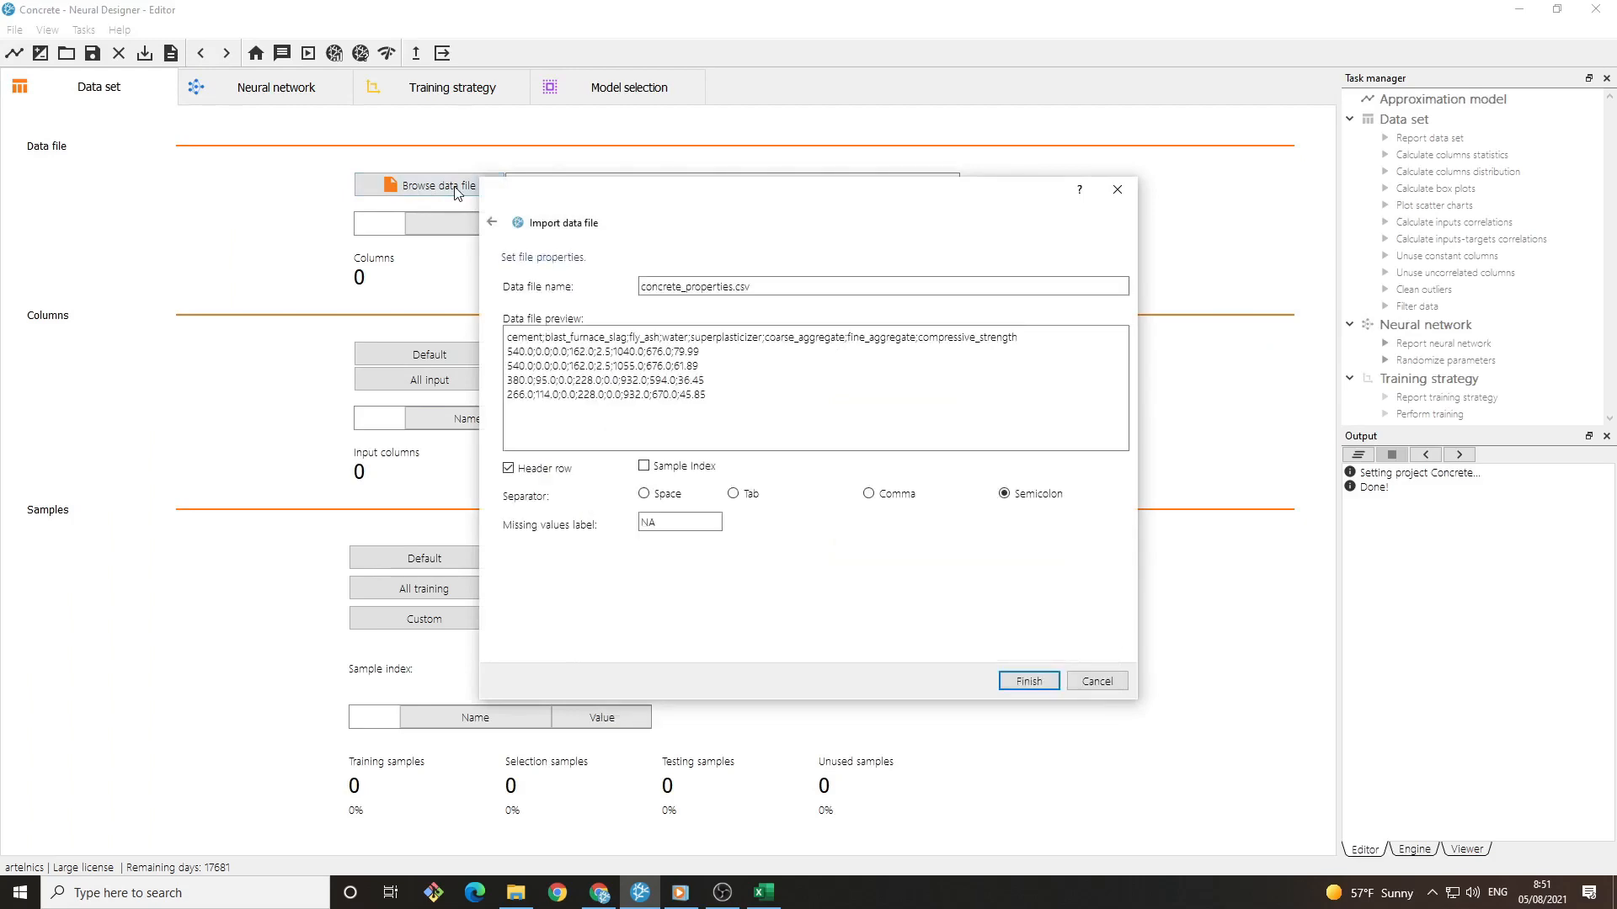
pyautogui.press('Return')
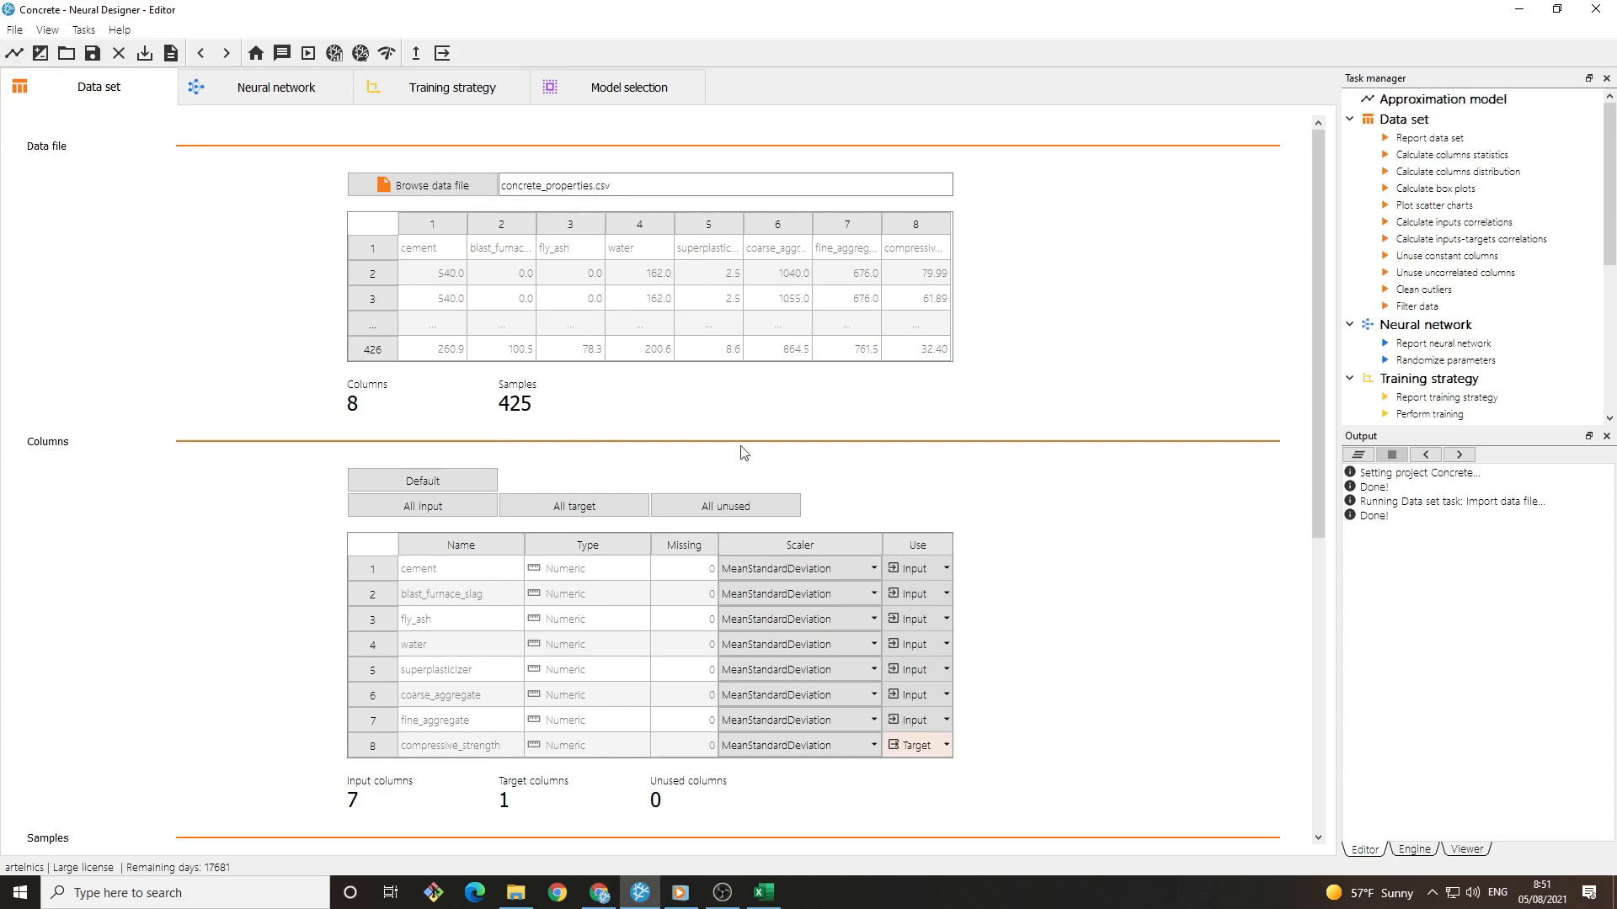
# Set the use of the compressive_strength column to Target.
pyautogui.scroll(-2, 744, 453)
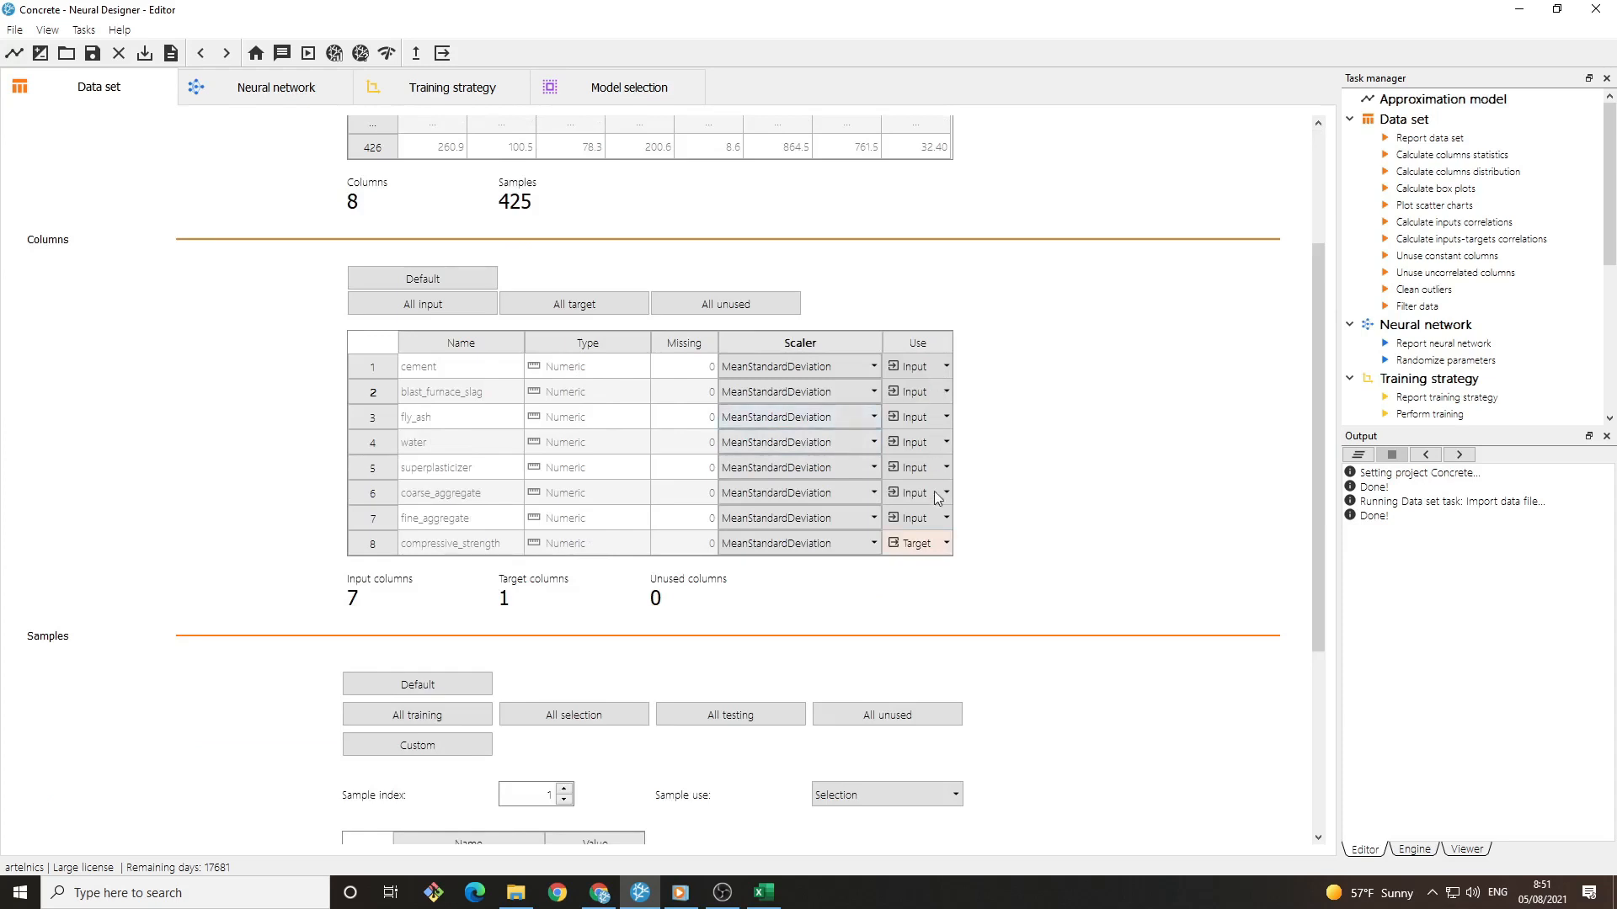
pyautogui.click(939, 545)
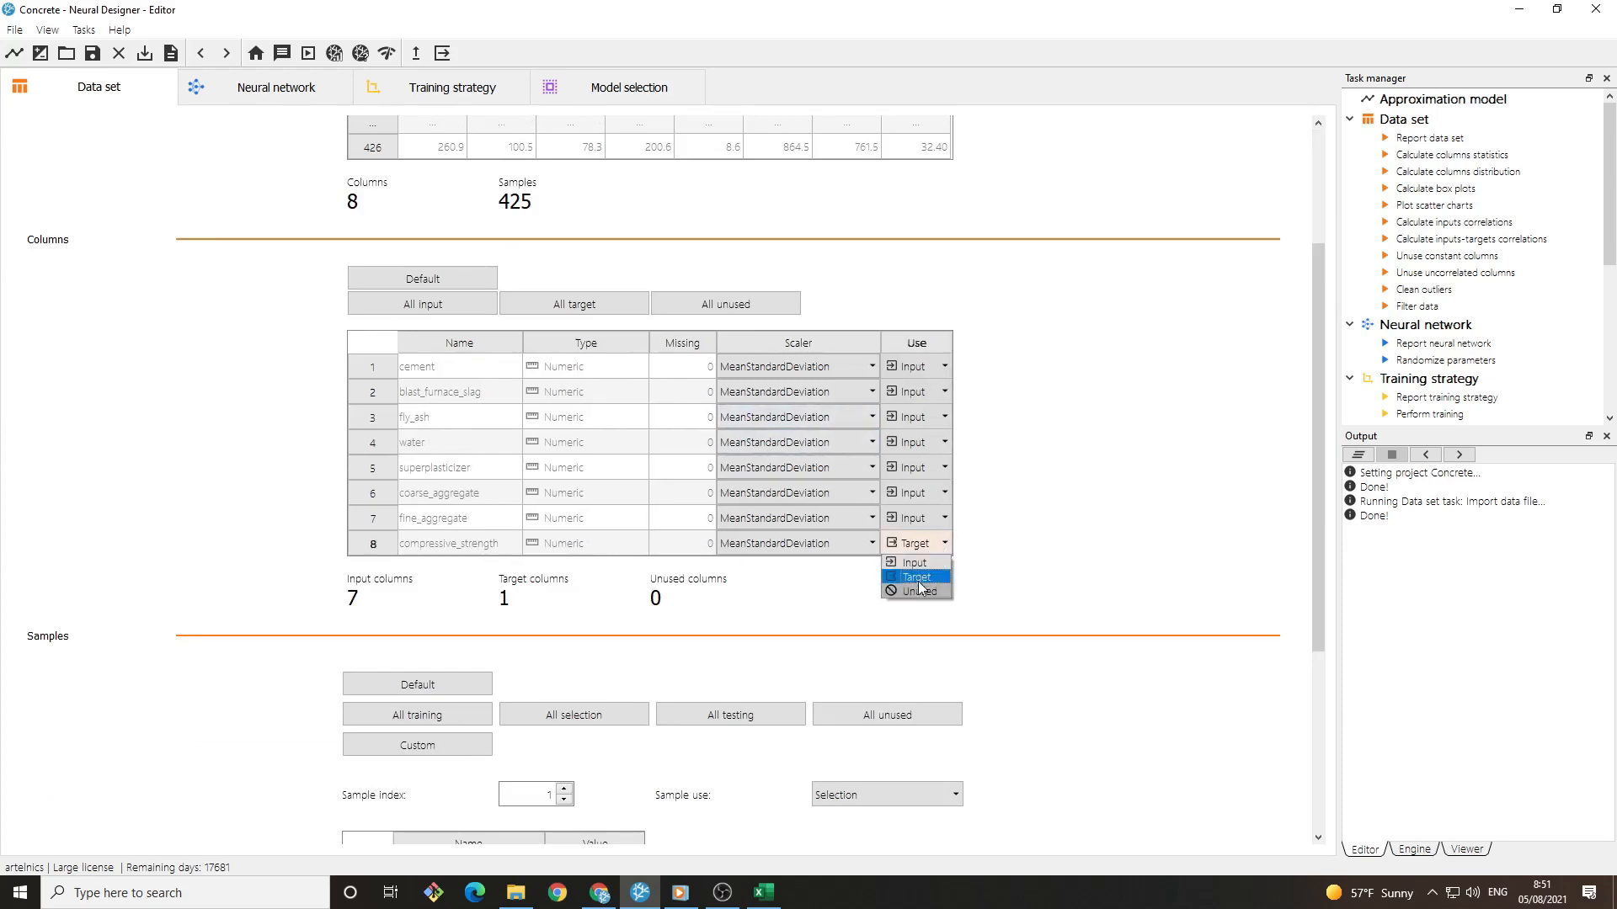
pyautogui.click(921, 590)
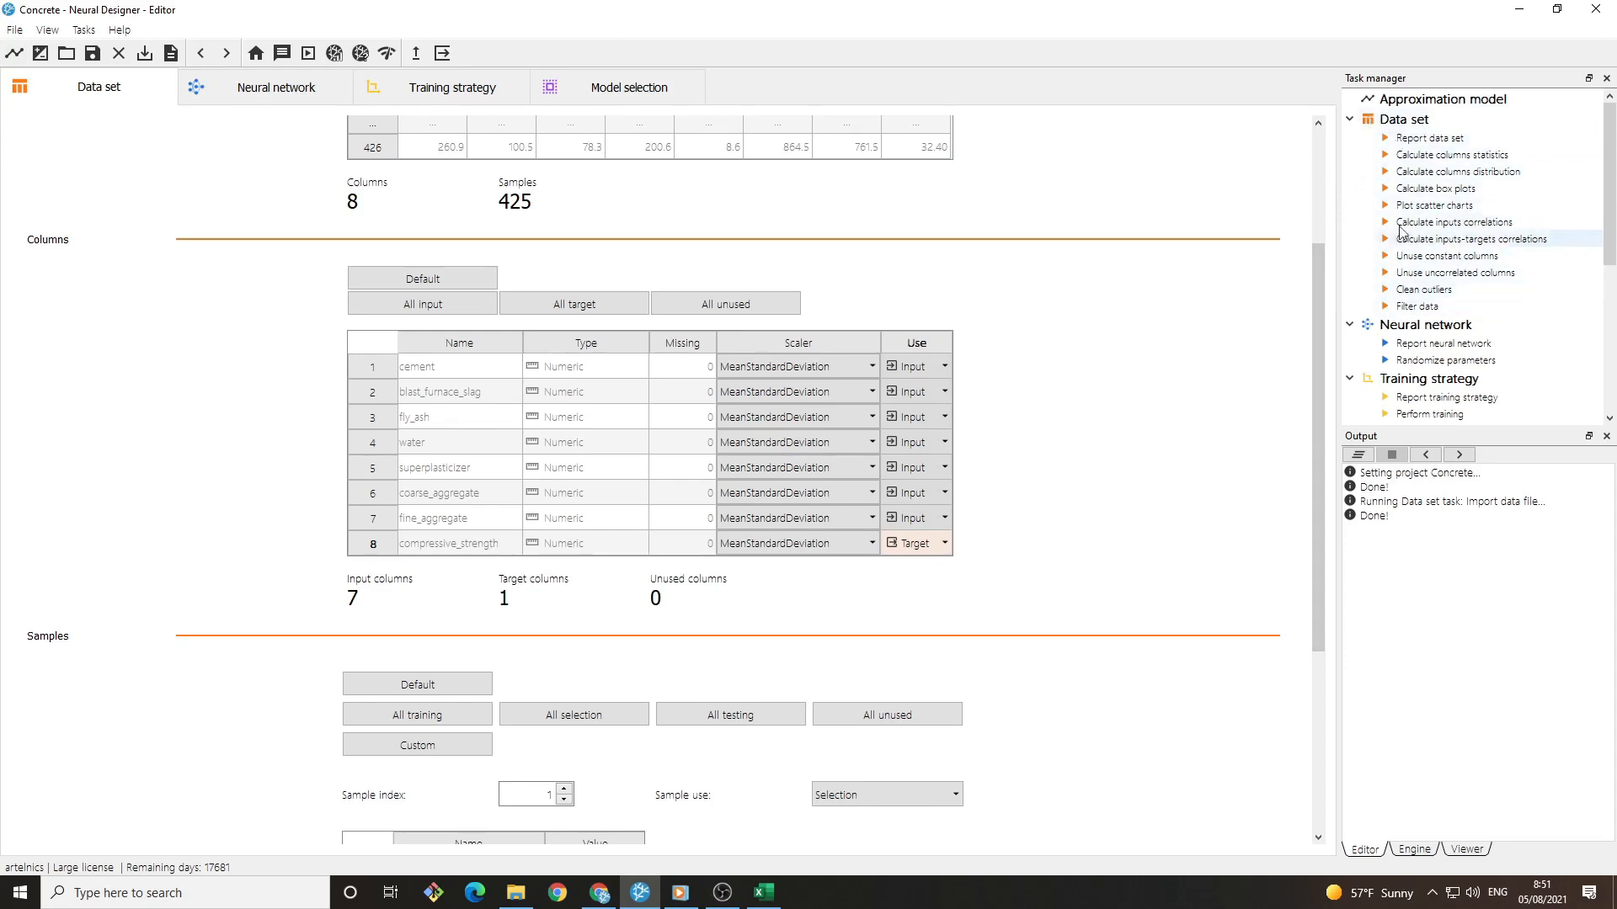
# Calculate the columns distribution with 10 bins and review the histograms from cement to compressive_strength.
pyautogui.doubleClick(1414, 173)
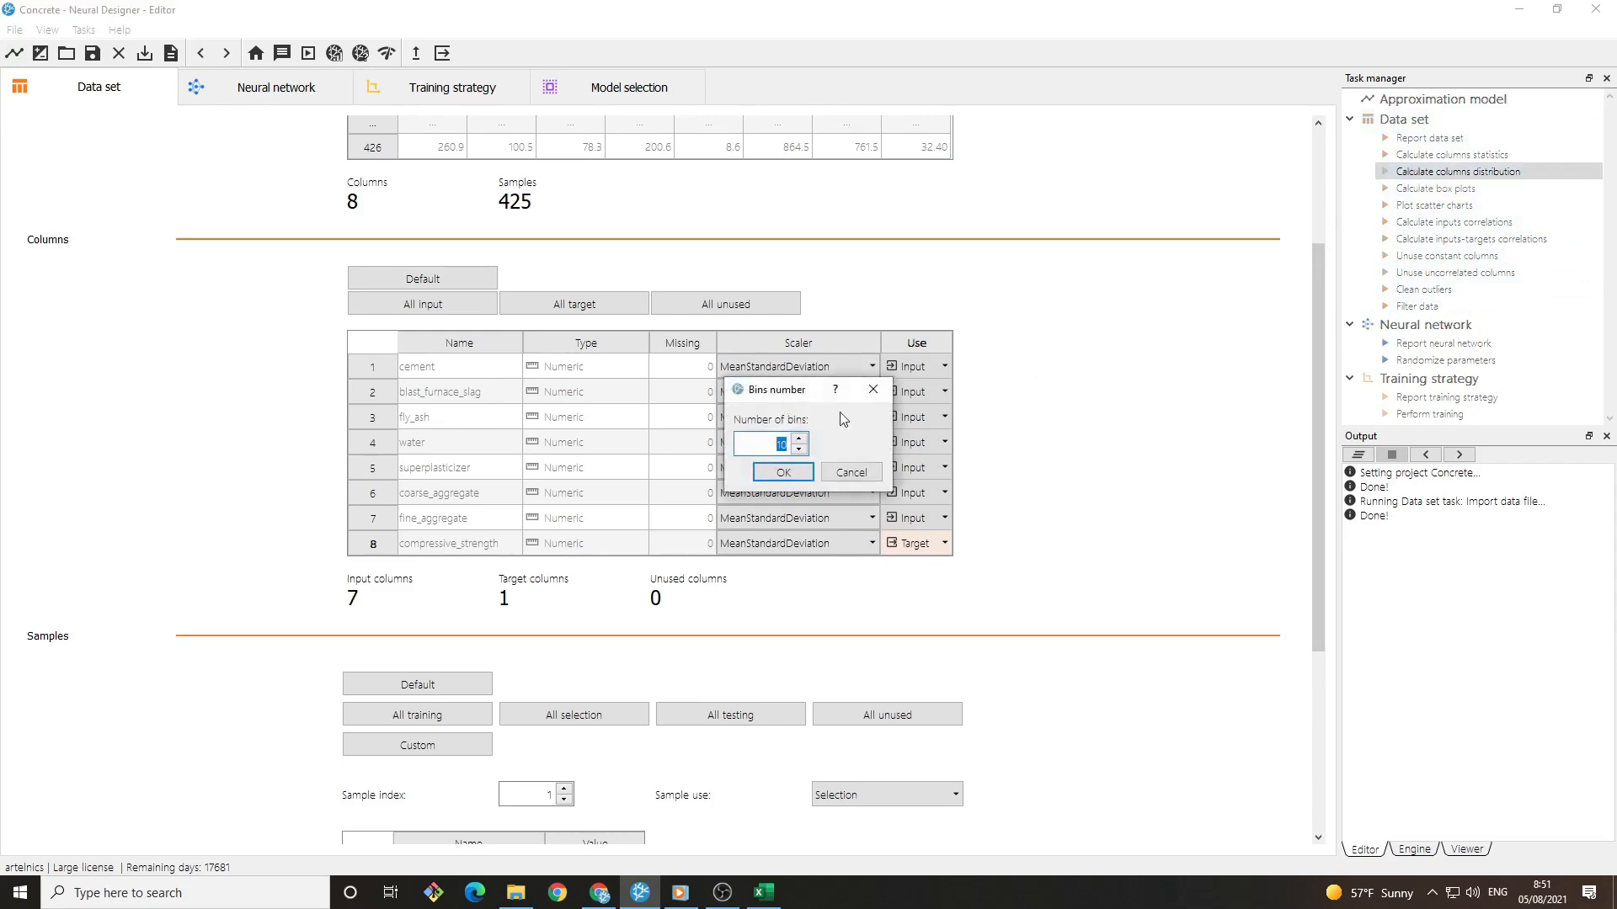
pyautogui.click(779, 473)
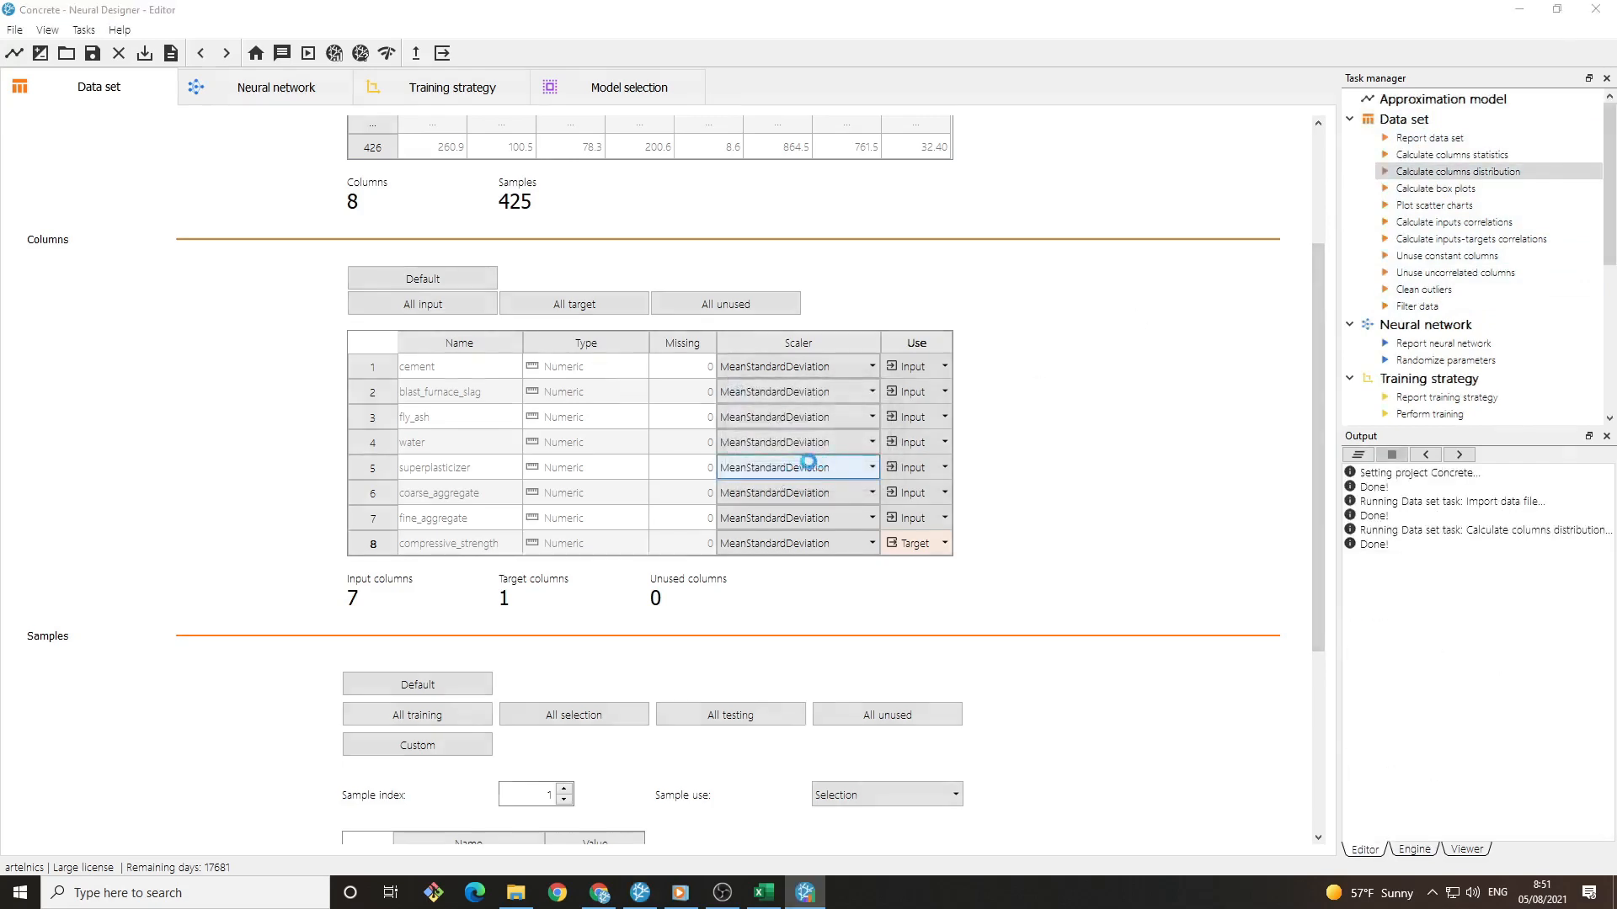
pyautogui.scroll(-3, 805, 382)
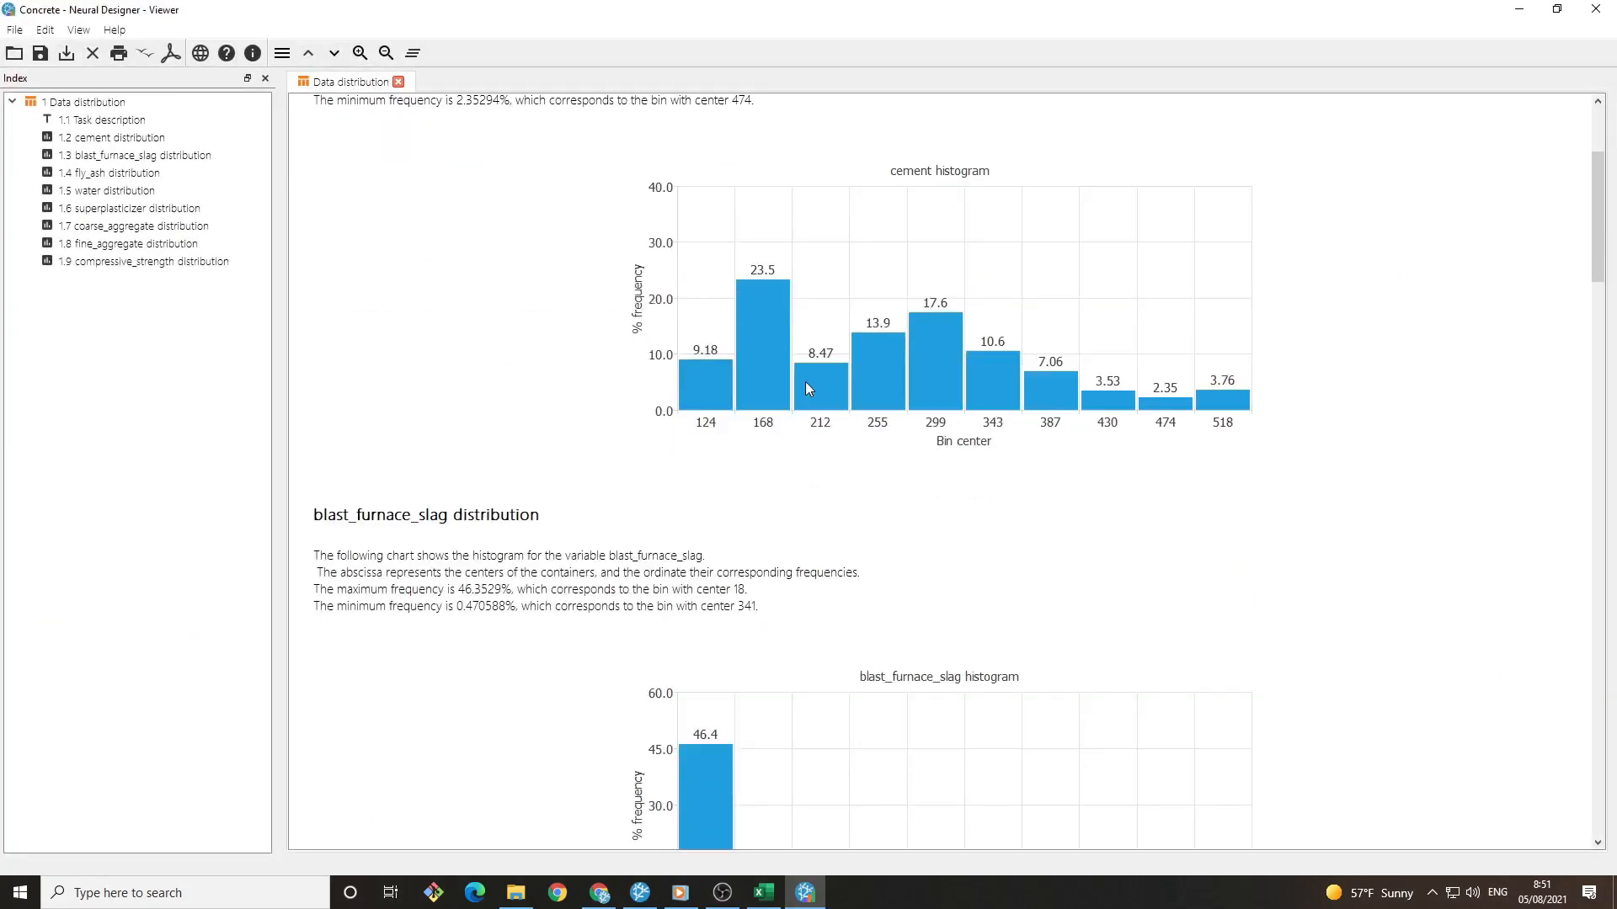
pyautogui.scroll(-12, 805, 388)
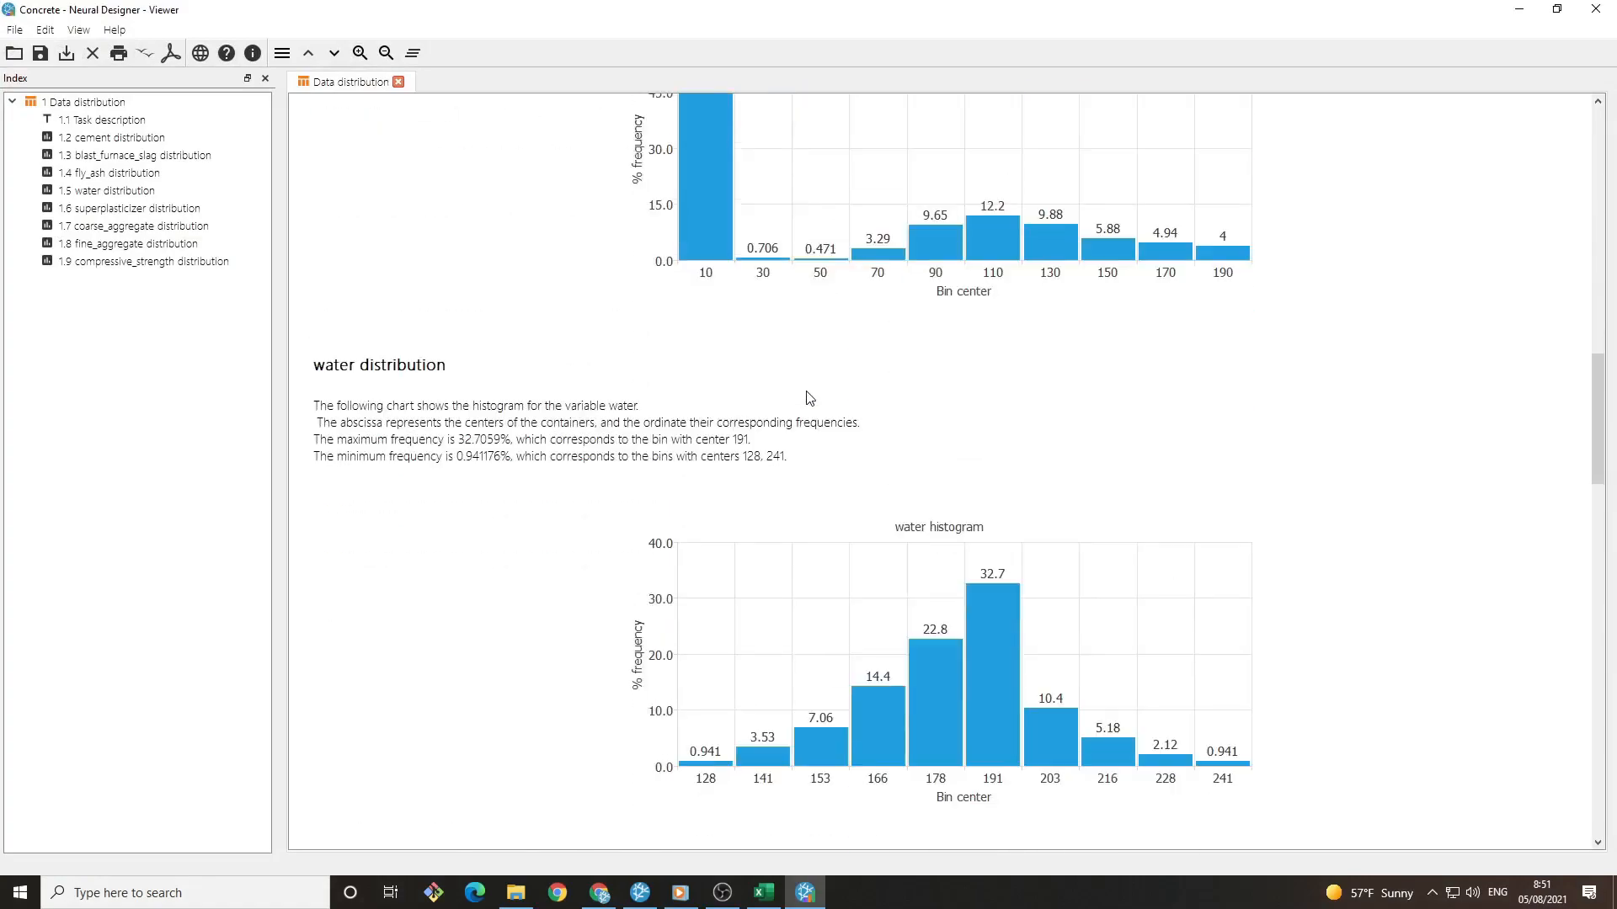
pyautogui.scroll(-13, 808, 398)
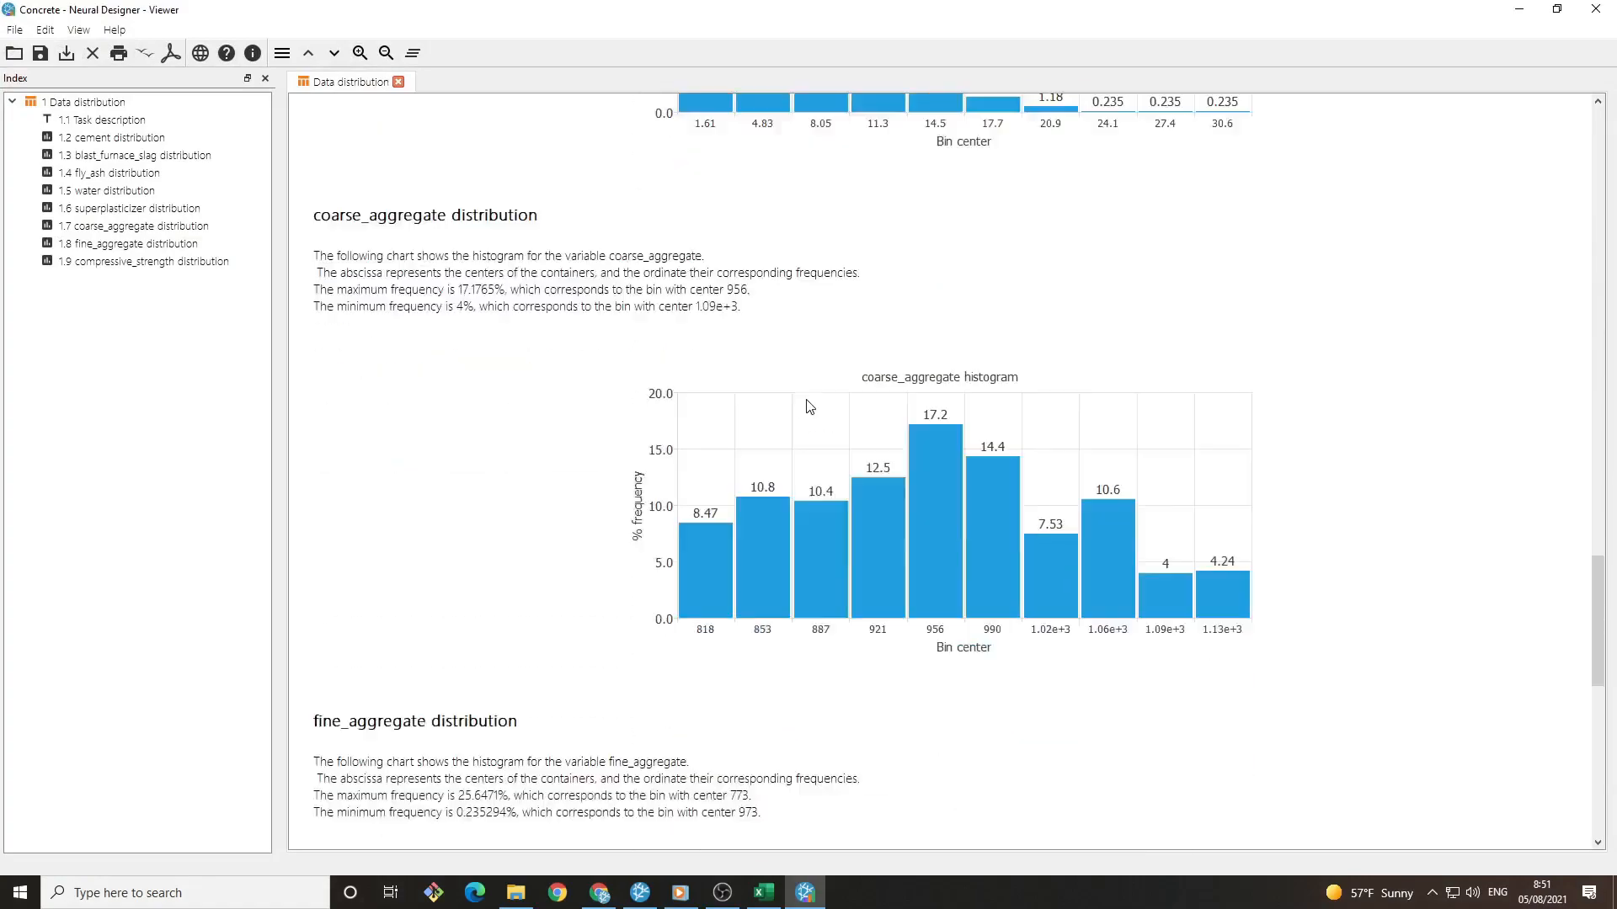
pyautogui.scroll(-10, 808, 407)
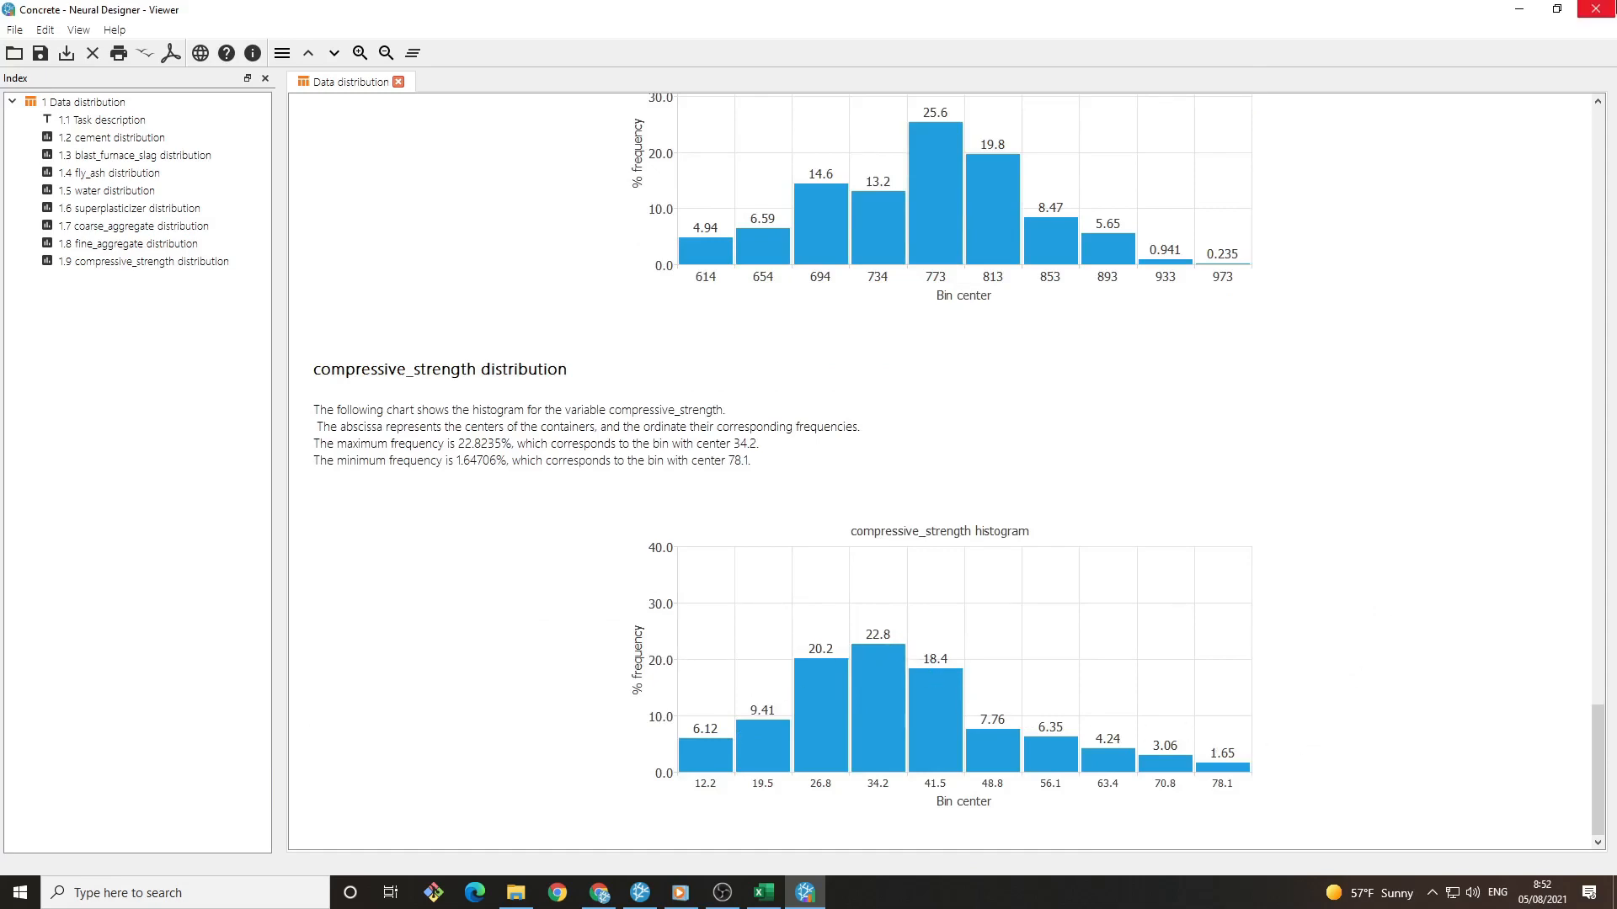
pyautogui.click(1596, 9)
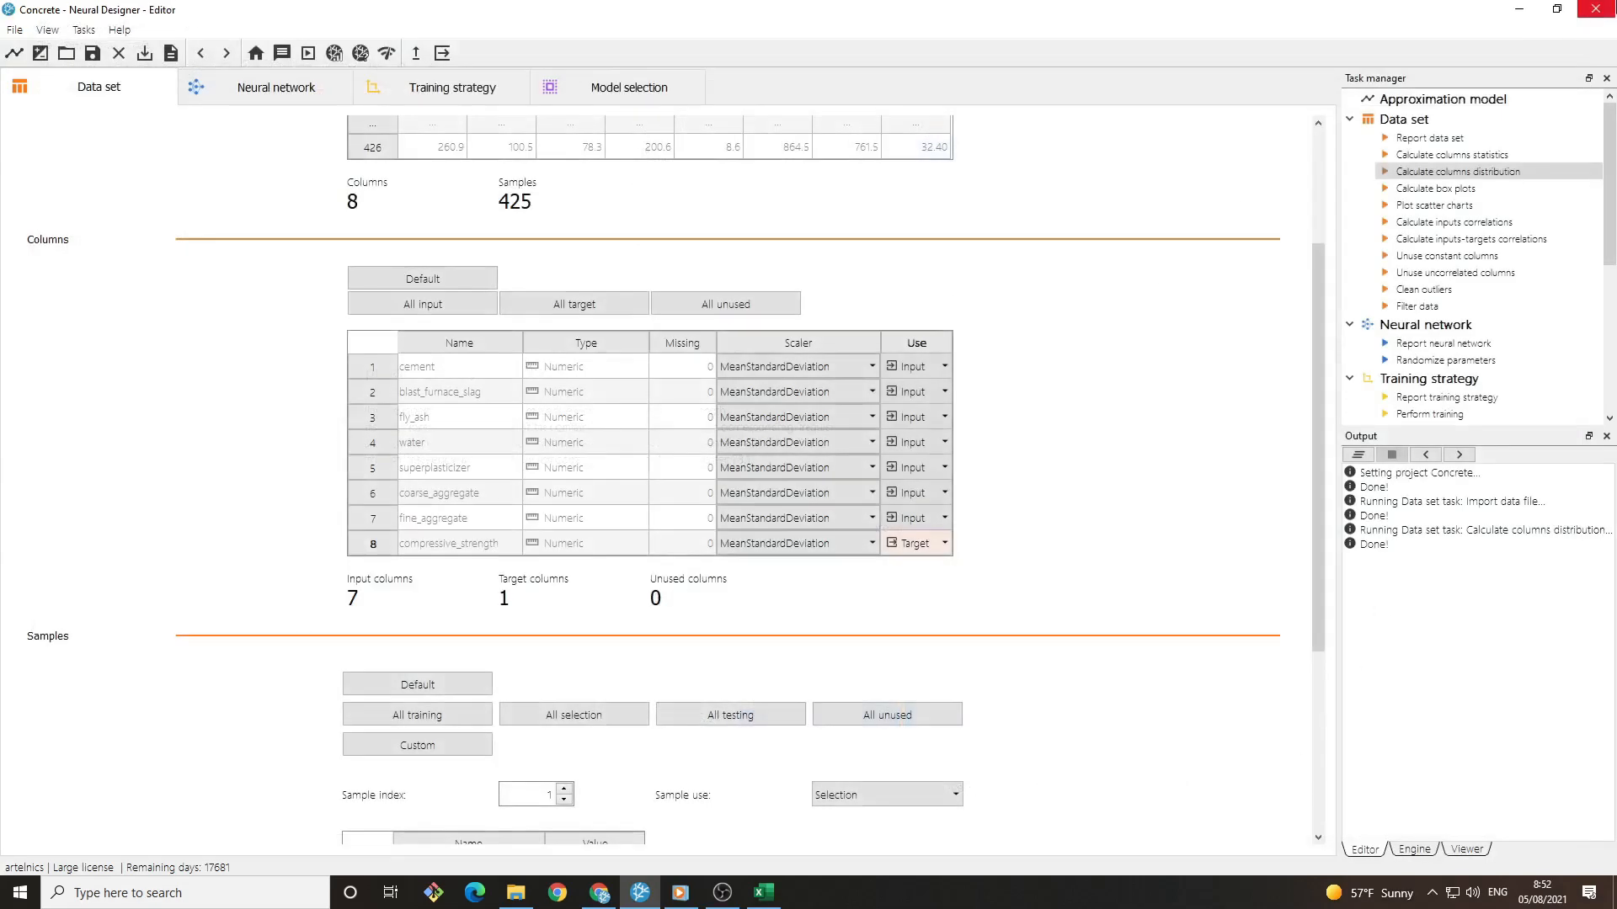
# Calculate the inputs-targets correlations and review the compressive_strength correlations table and chart.
pyautogui.doubleClick(1529, 243)
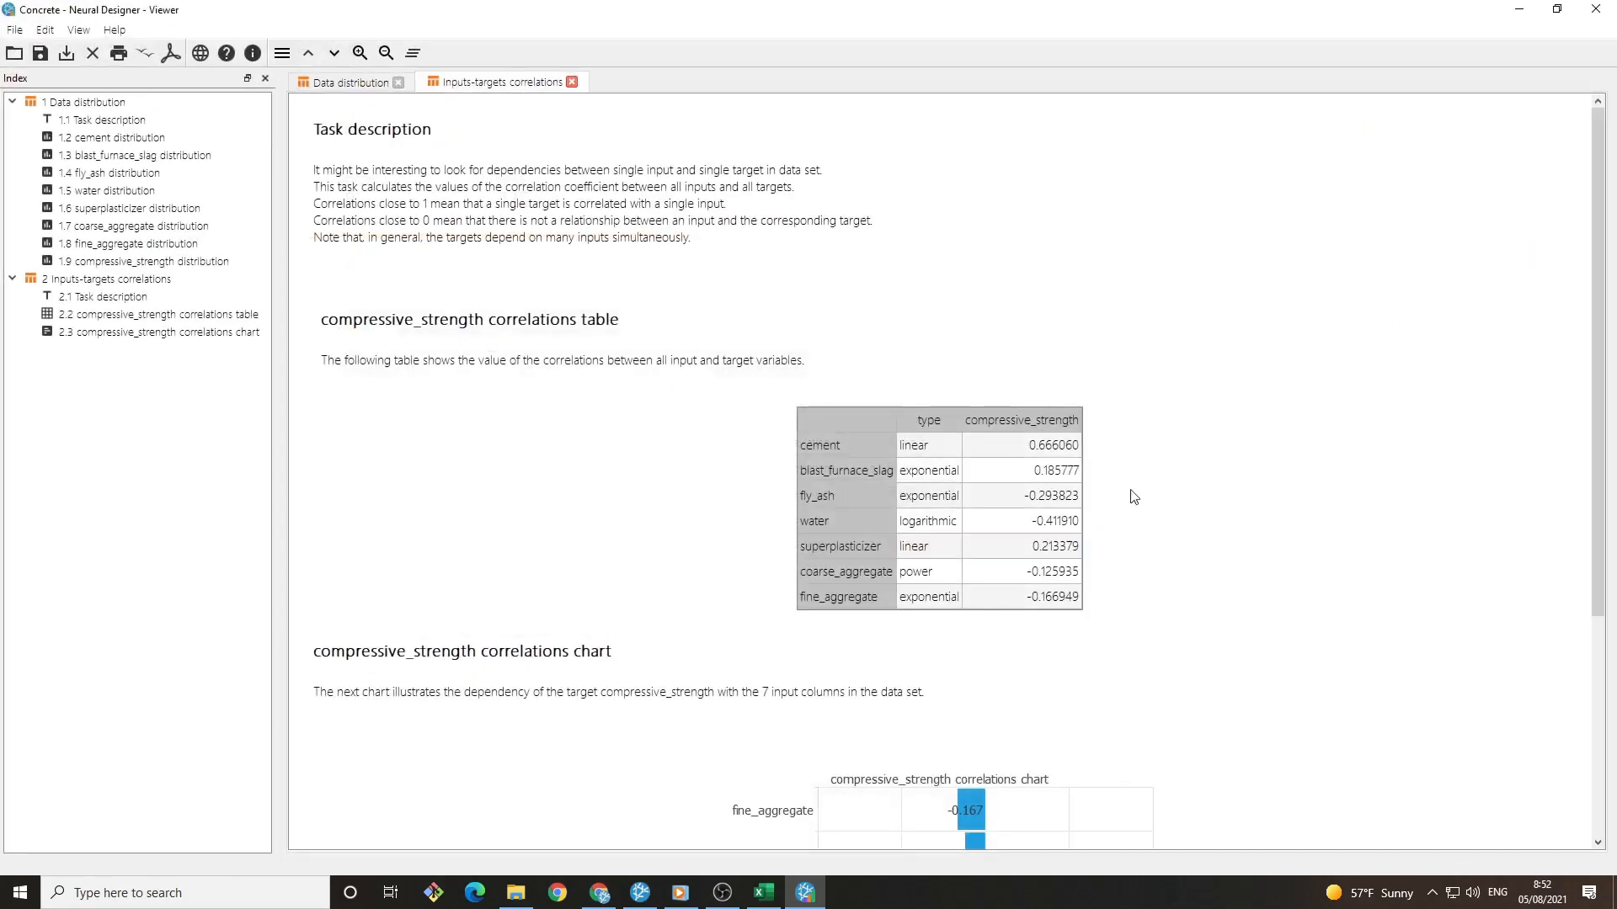
pyautogui.scroll(-3, 1133, 514)
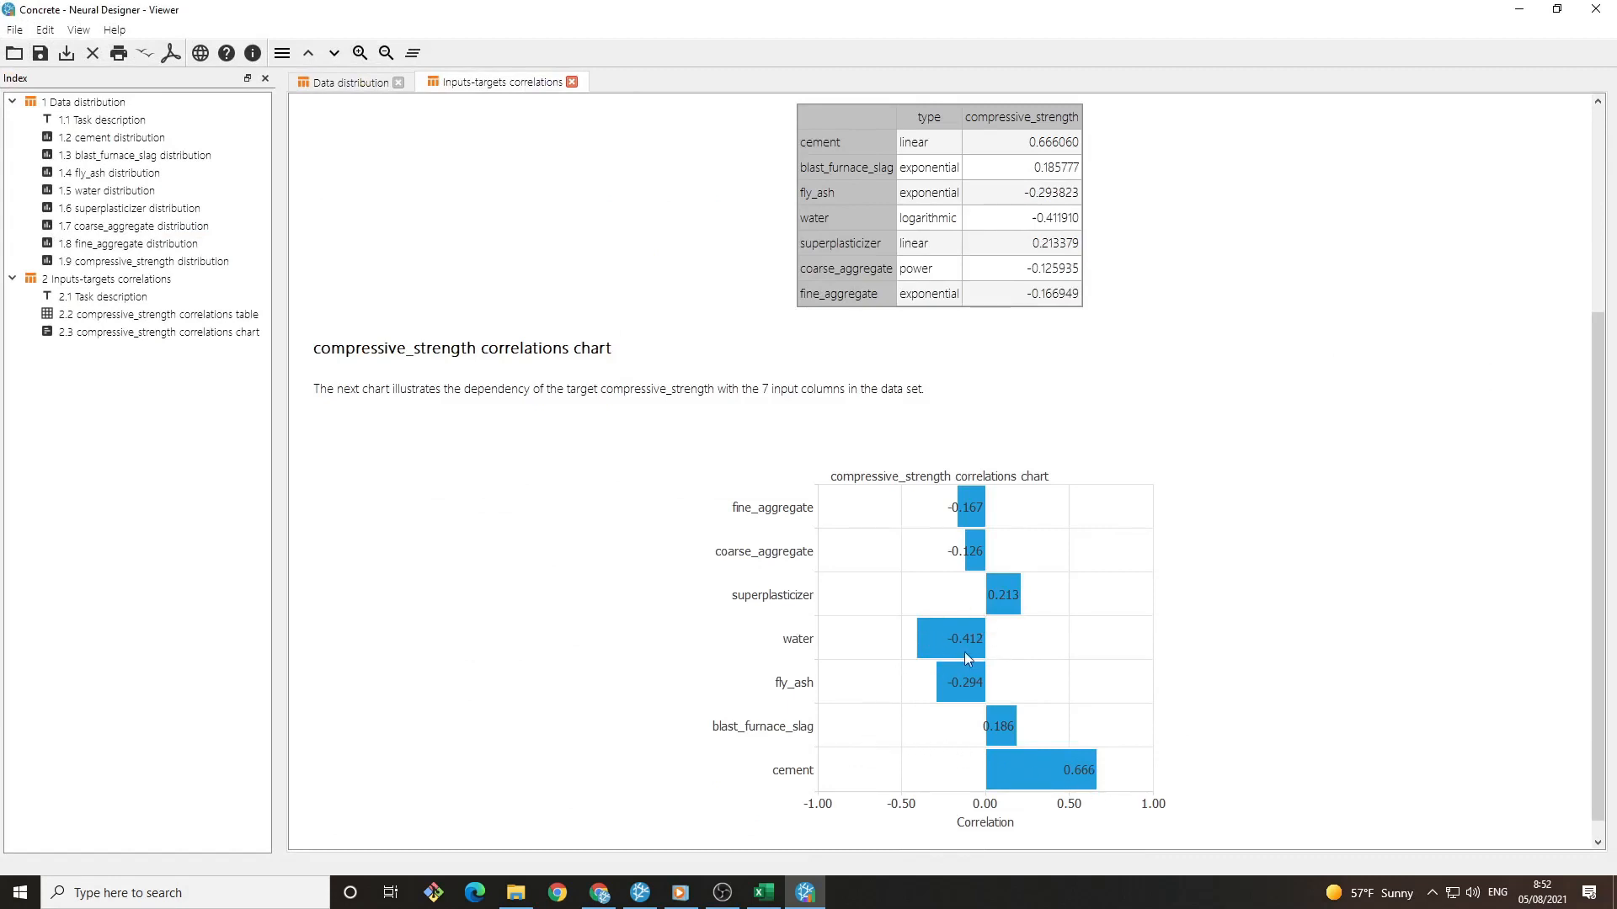
pyautogui.click(1596, 9)
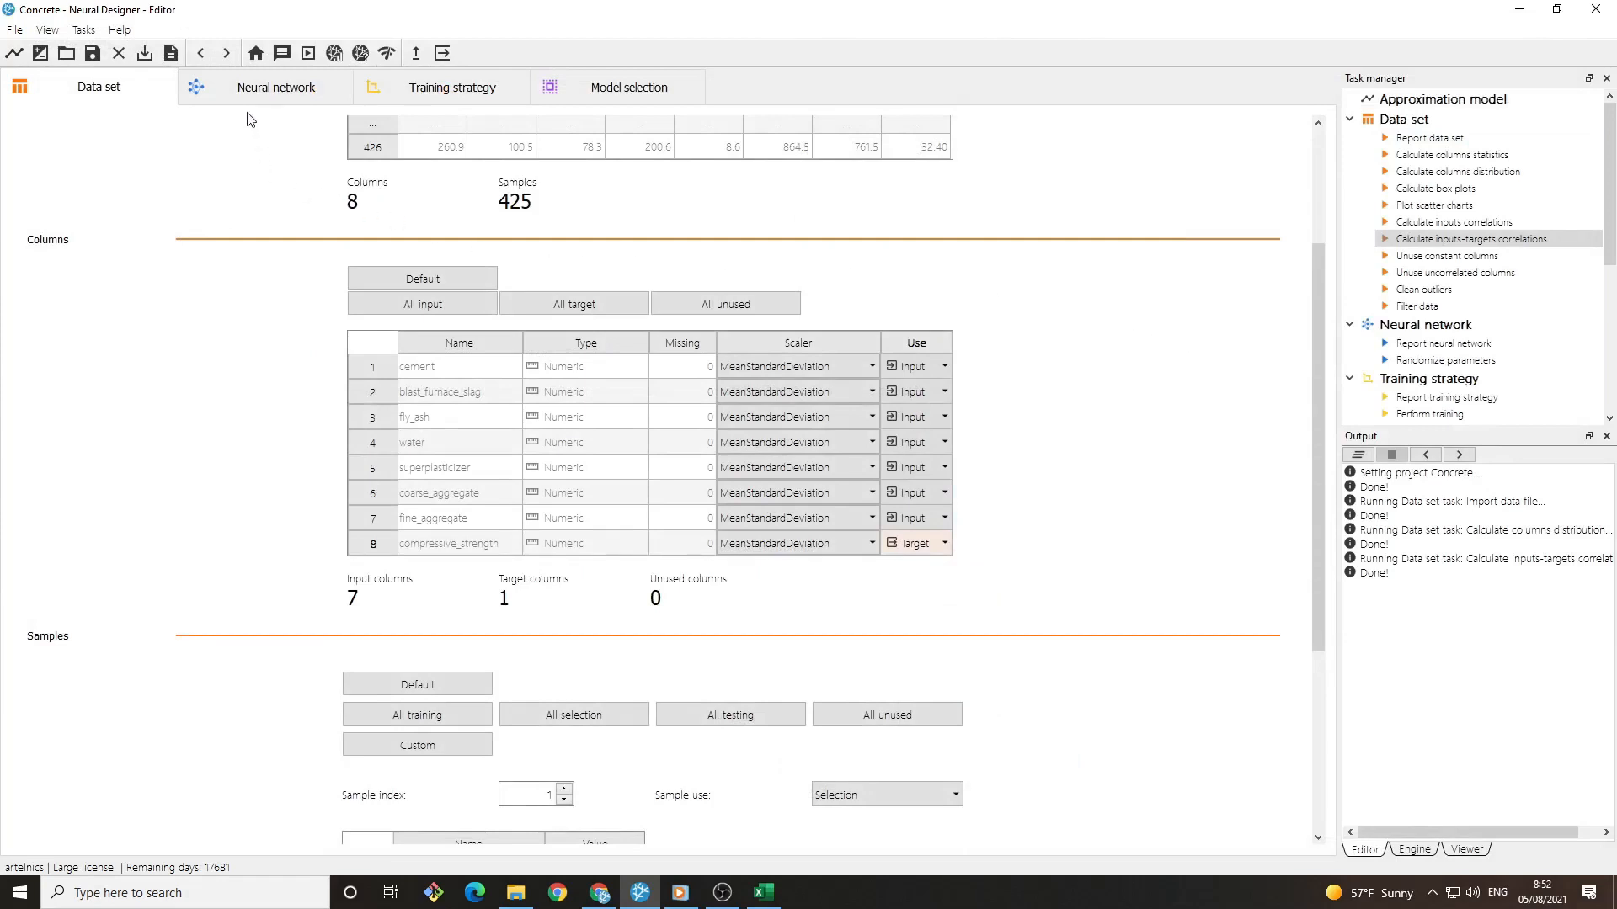
# Check the neural network's layers, generate its report and examine the network architecture diagram.
pyautogui.click(309, 98)
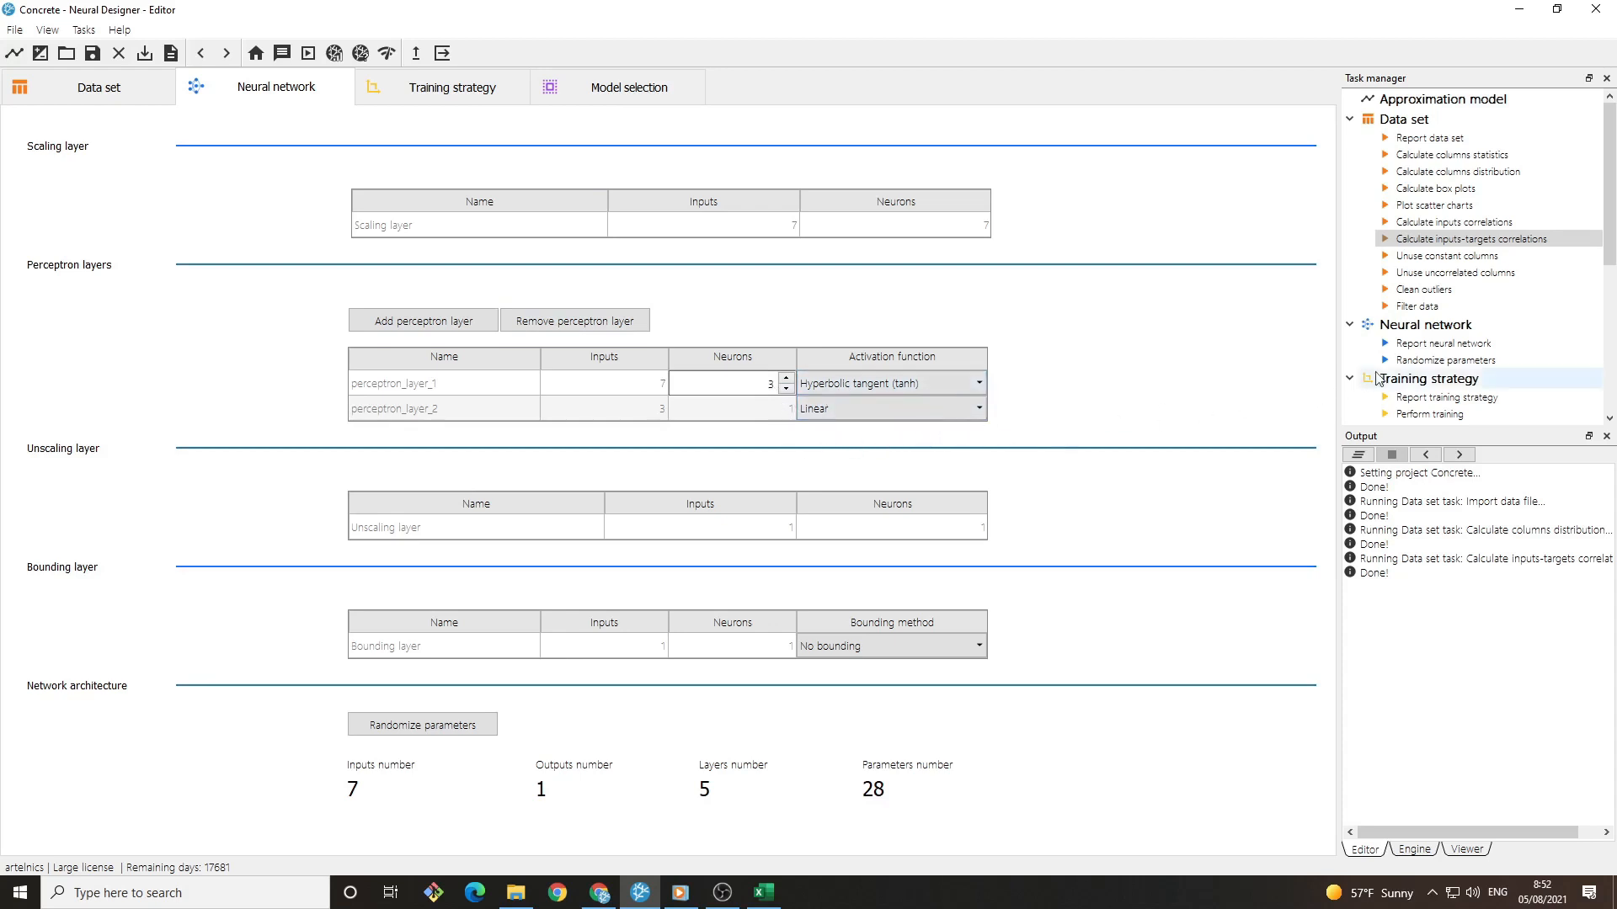
pyautogui.doubleClick(1419, 348)
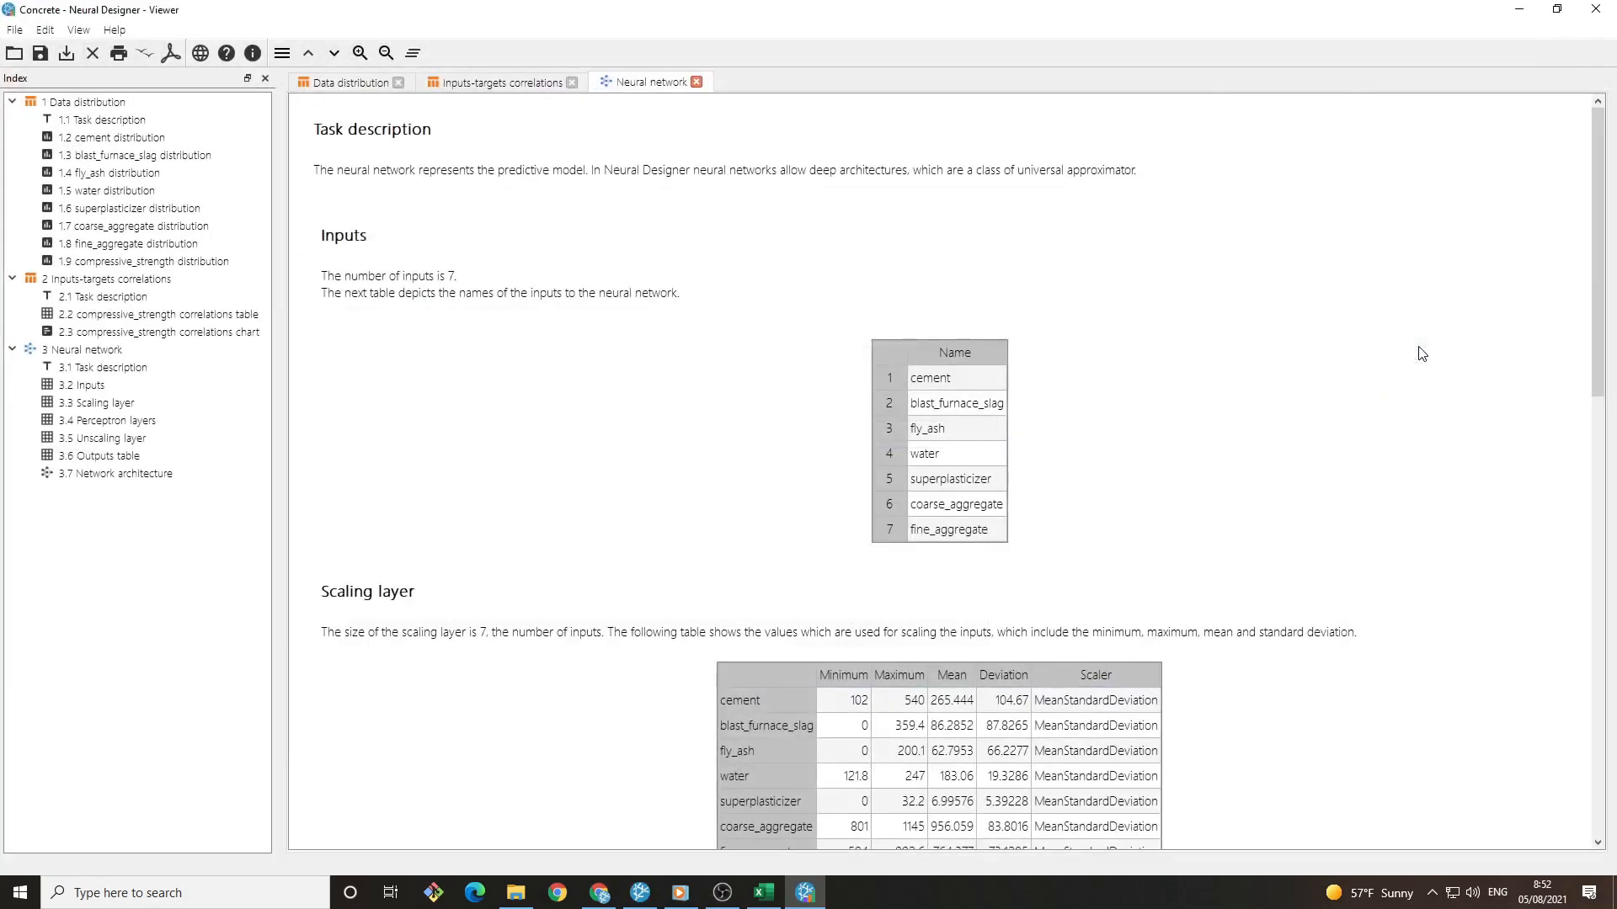
pyautogui.scroll(-10, 1421, 354)
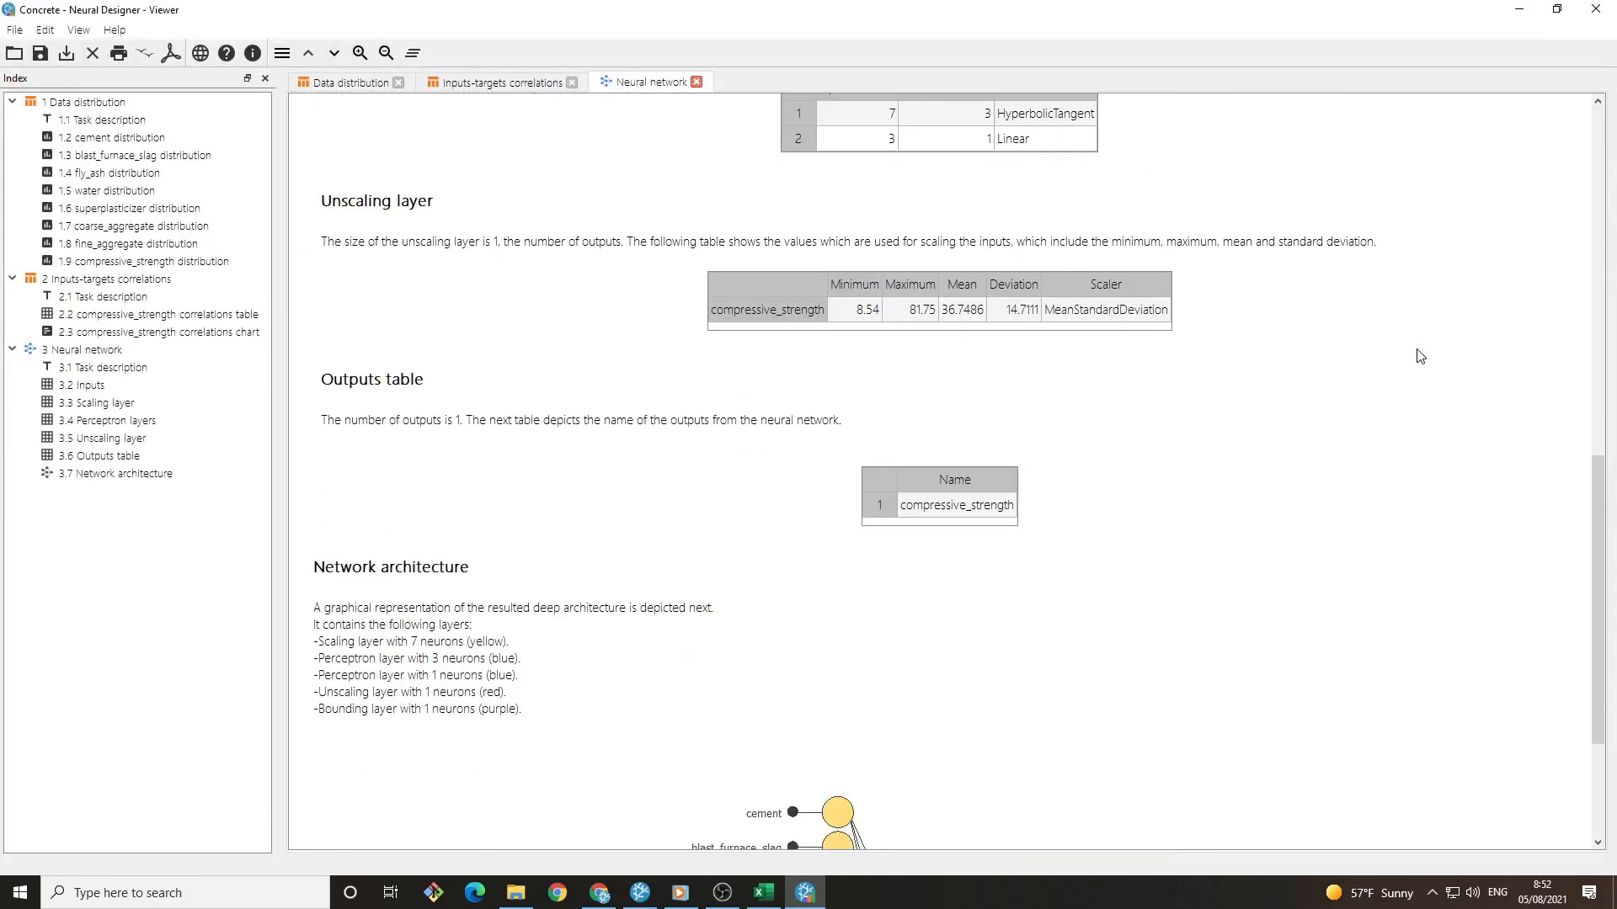
pyautogui.scroll(-3, 1419, 356)
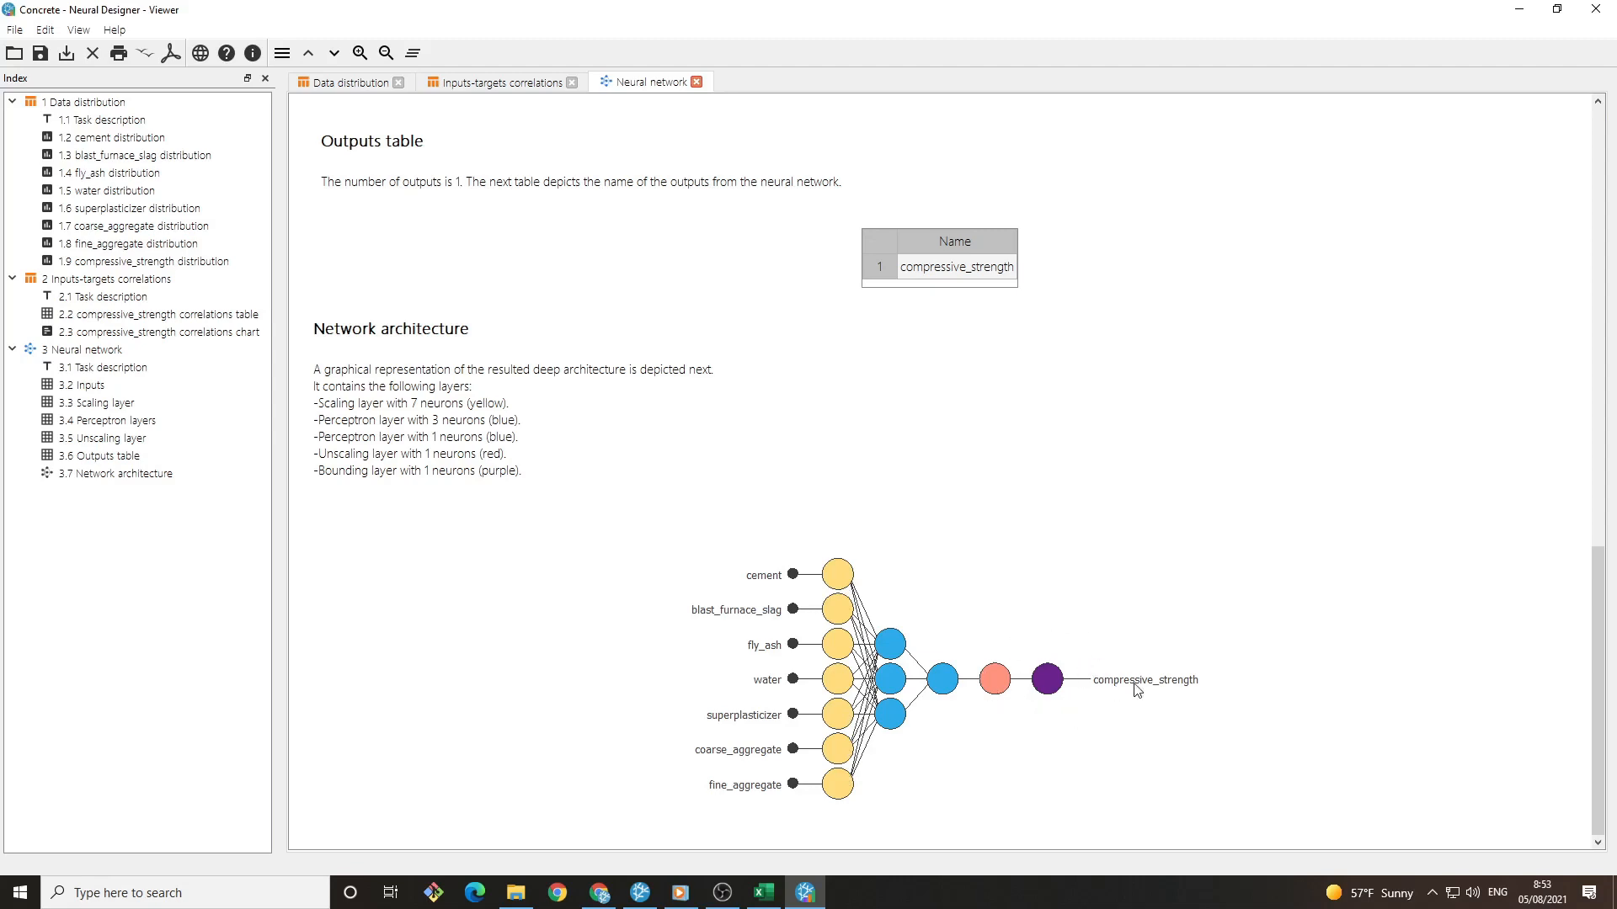
pyautogui.click(1596, 8)
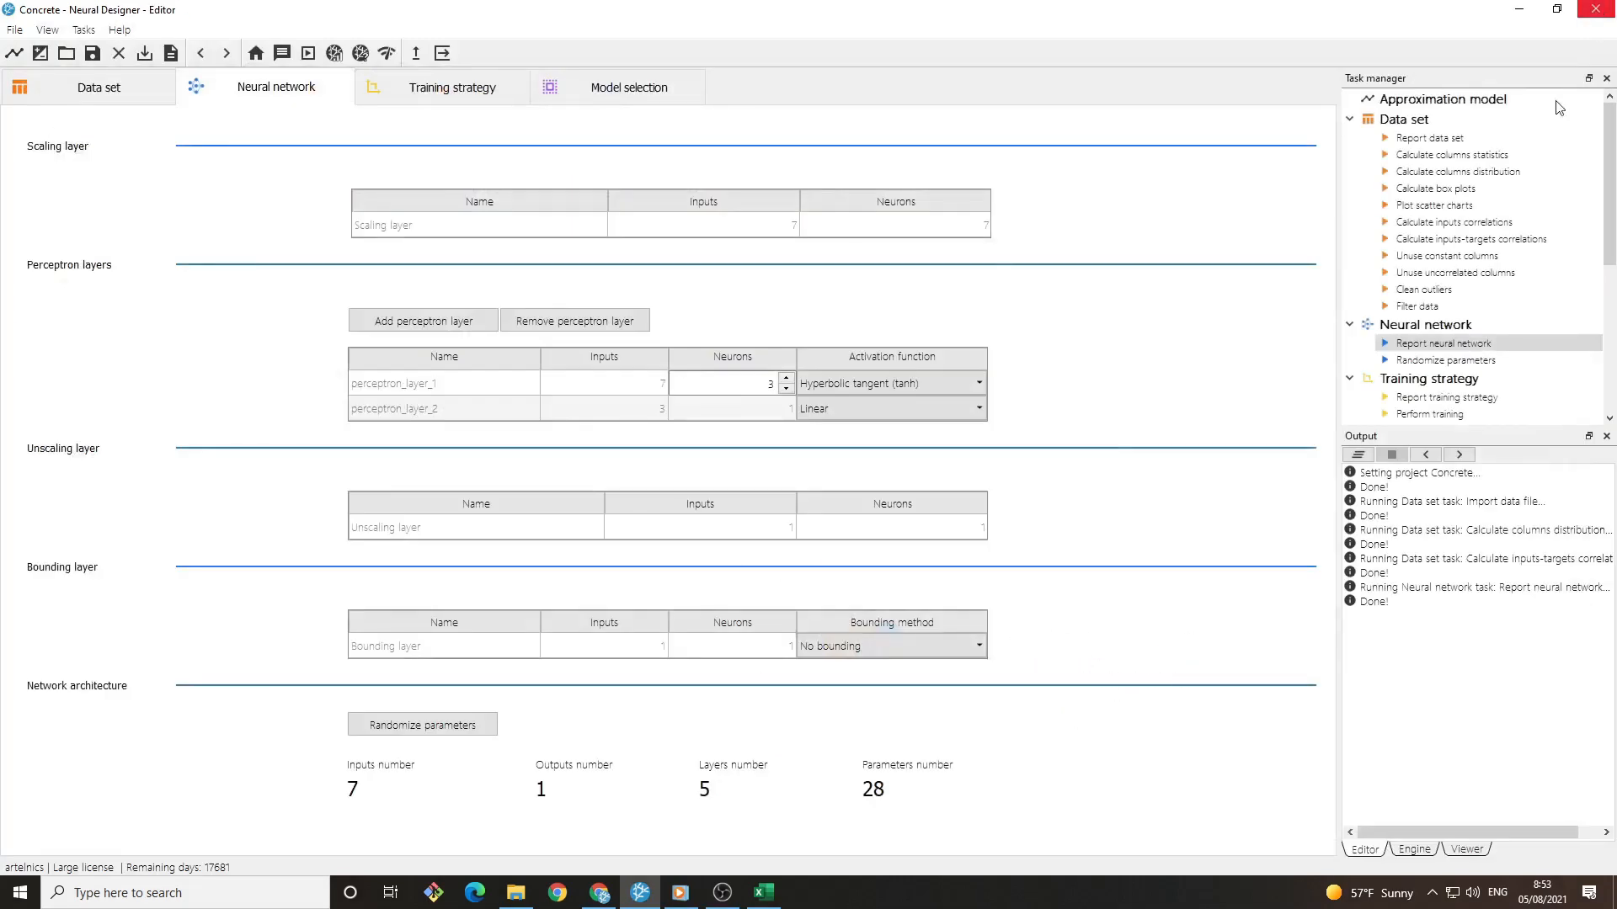
# Check the training strategy's error, regularization and optimization algorithm options, keeping Normalized Squared Error, L2 and Quasi-Newton Method.
pyautogui.click(486, 98)
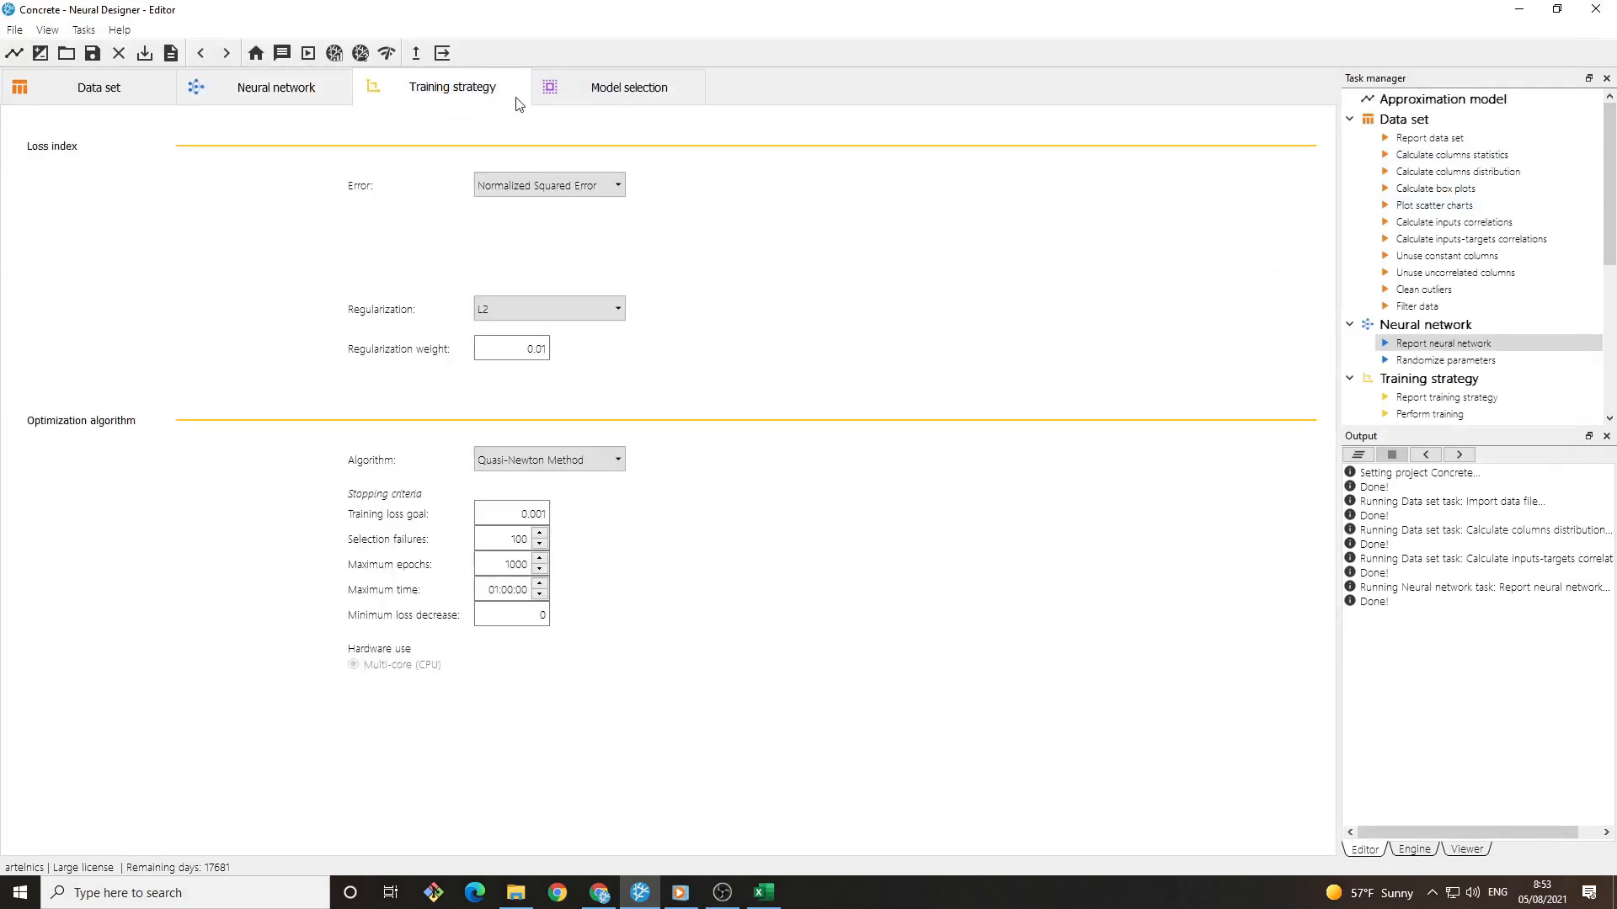
pyautogui.click(610, 187)
pyautogui.click(611, 189)
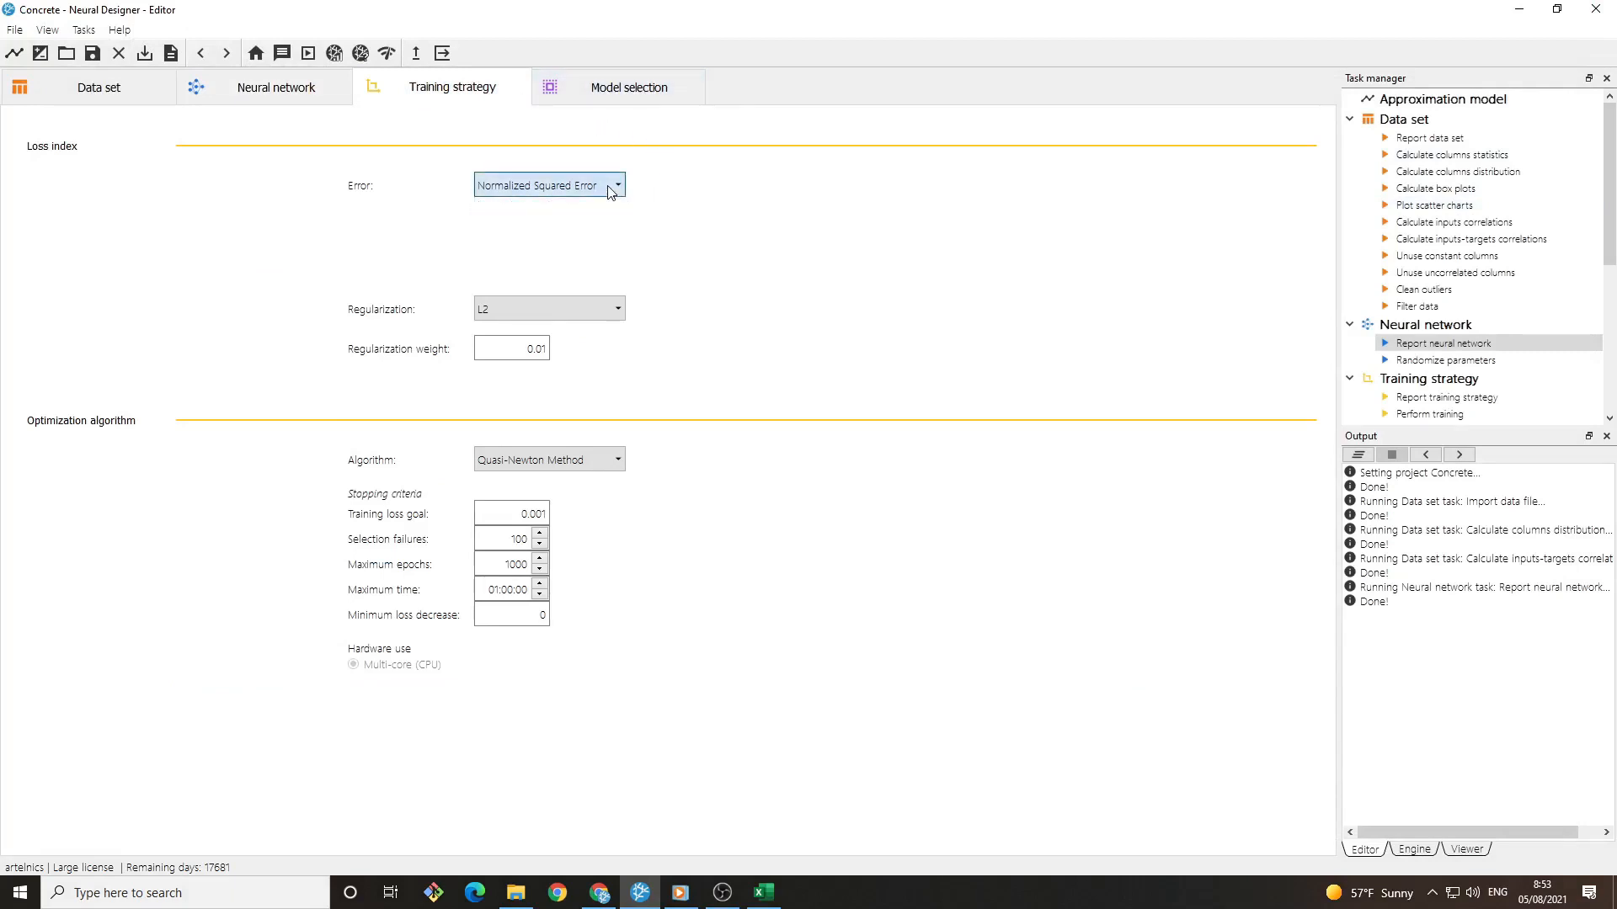
pyautogui.click(595, 307)
pyautogui.click(596, 315)
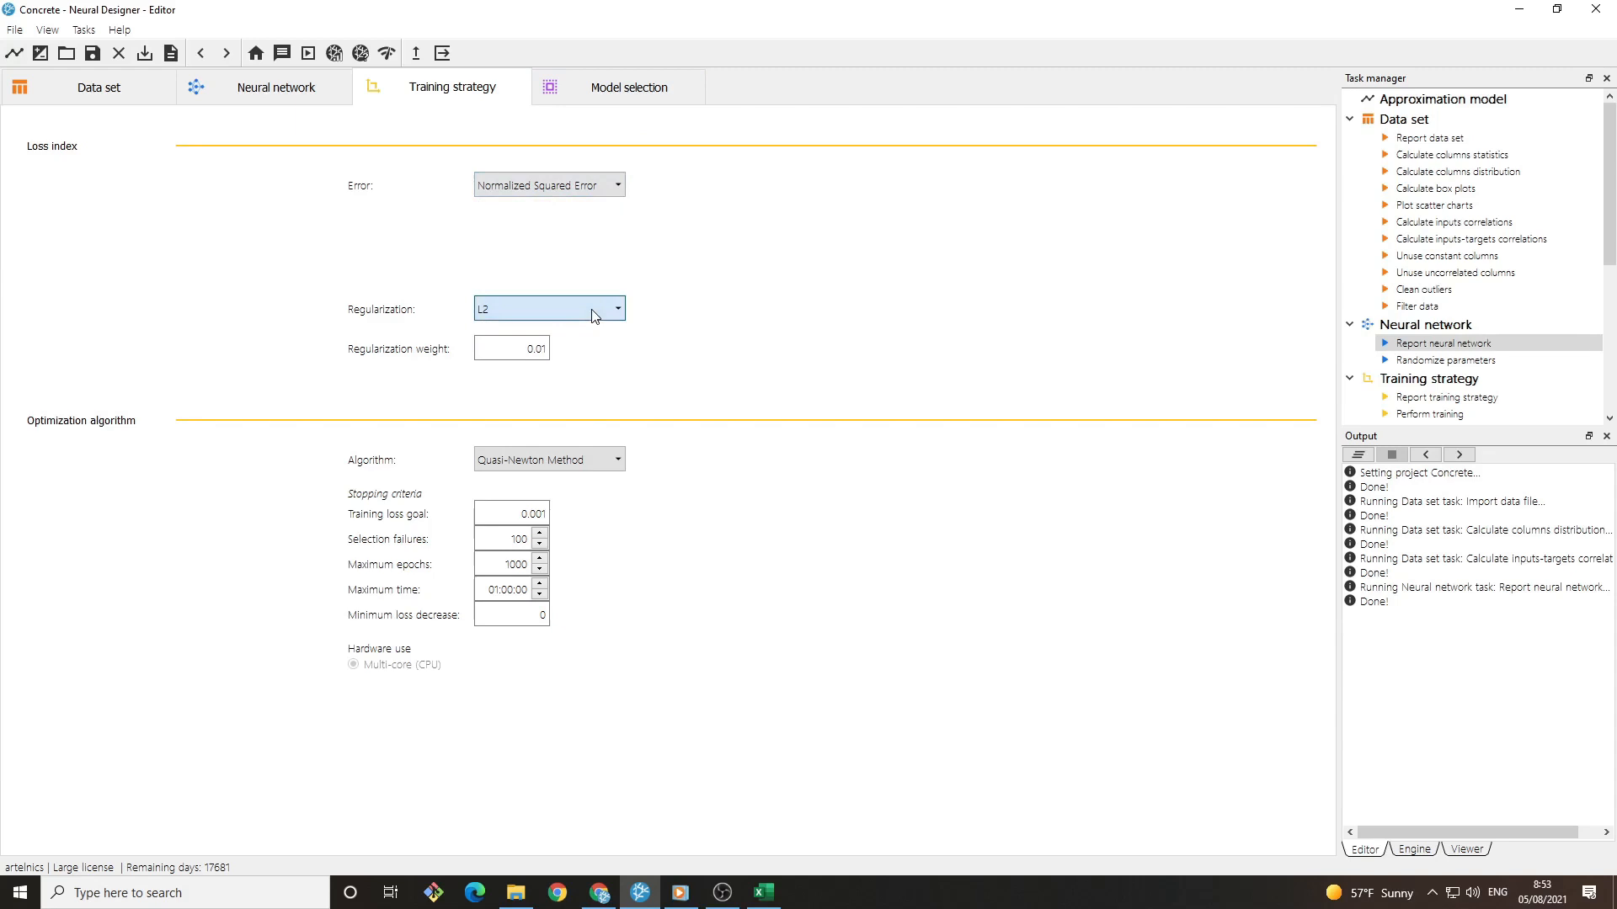
pyautogui.click(594, 463)
pyautogui.click(594, 465)
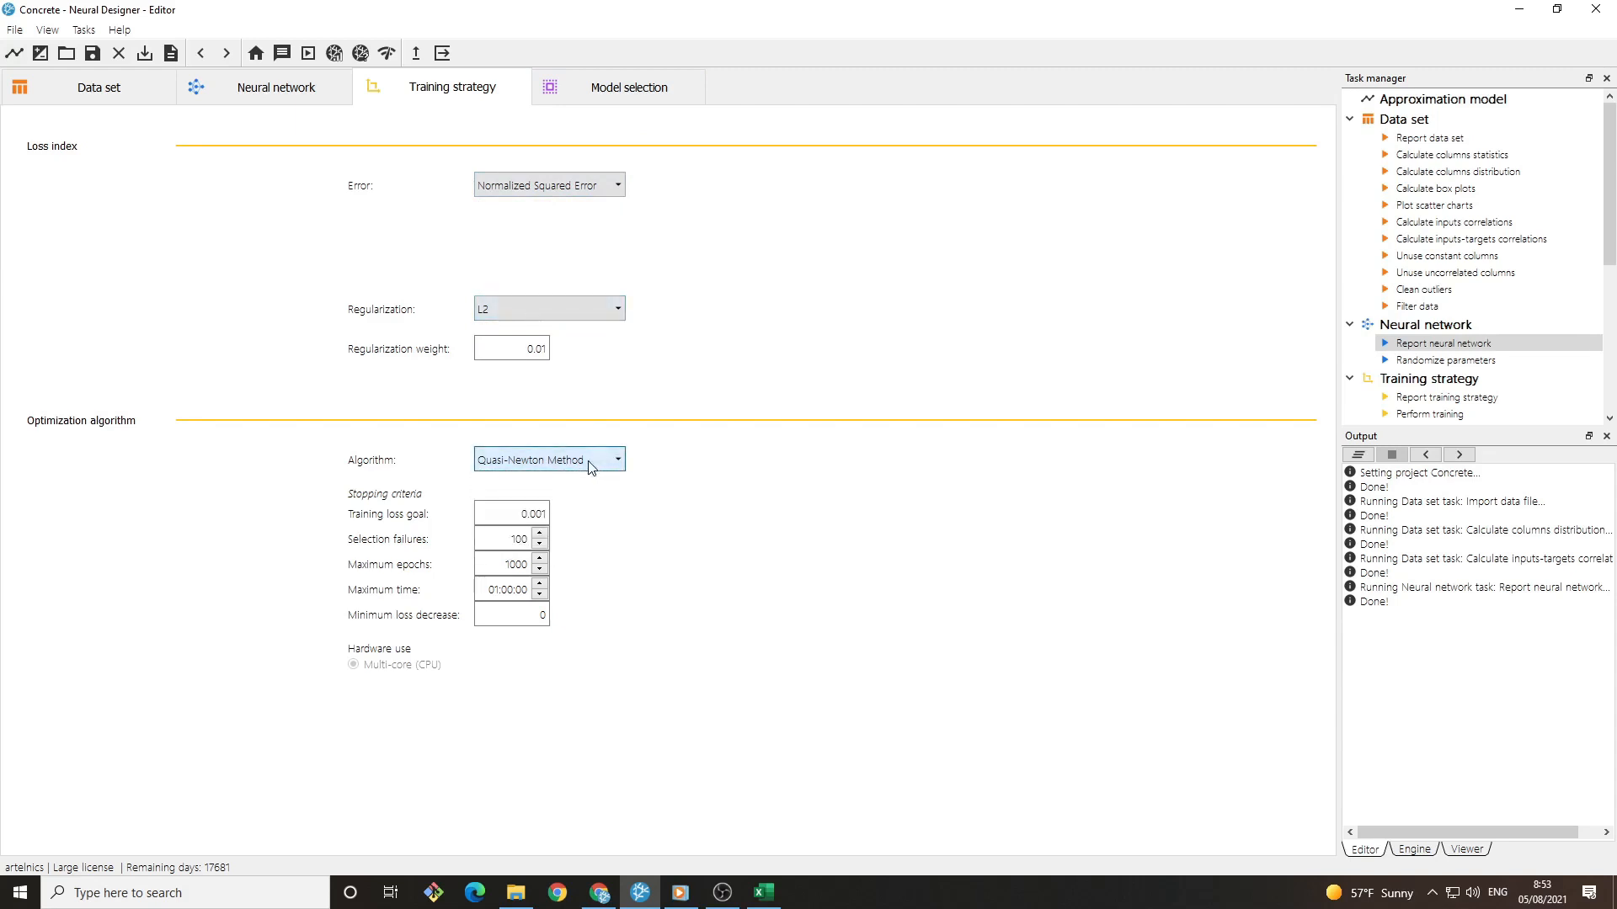
# Perform the training and examine the Quasi-Newton method errors history and results table.
pyautogui.doubleClick(1450, 414)
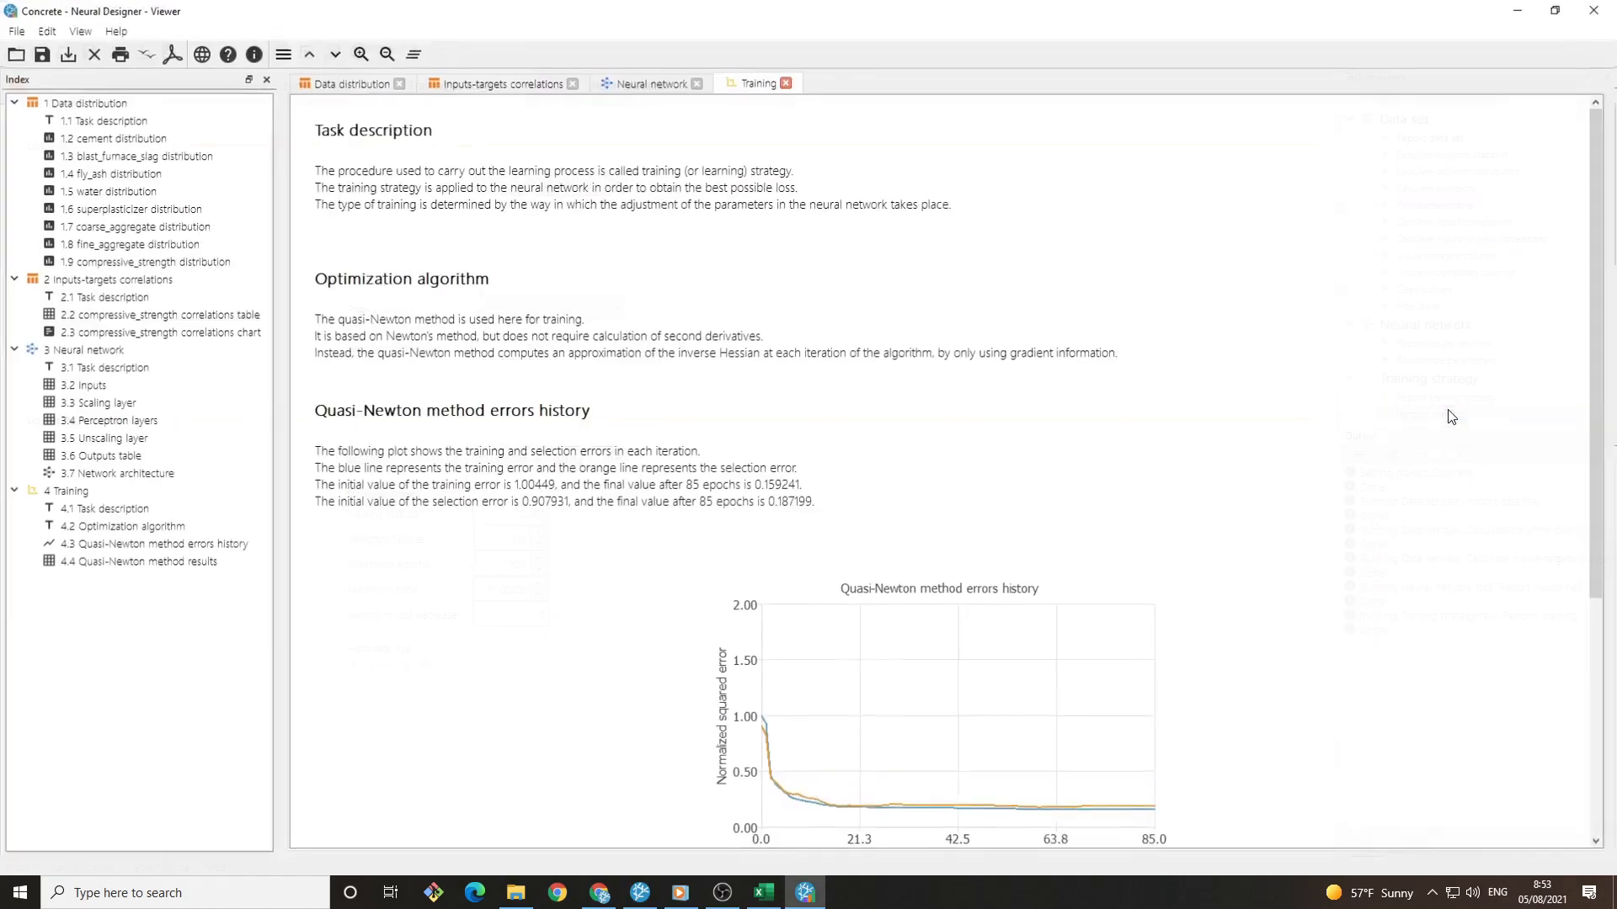
pyautogui.scroll(-3, 1451, 417)
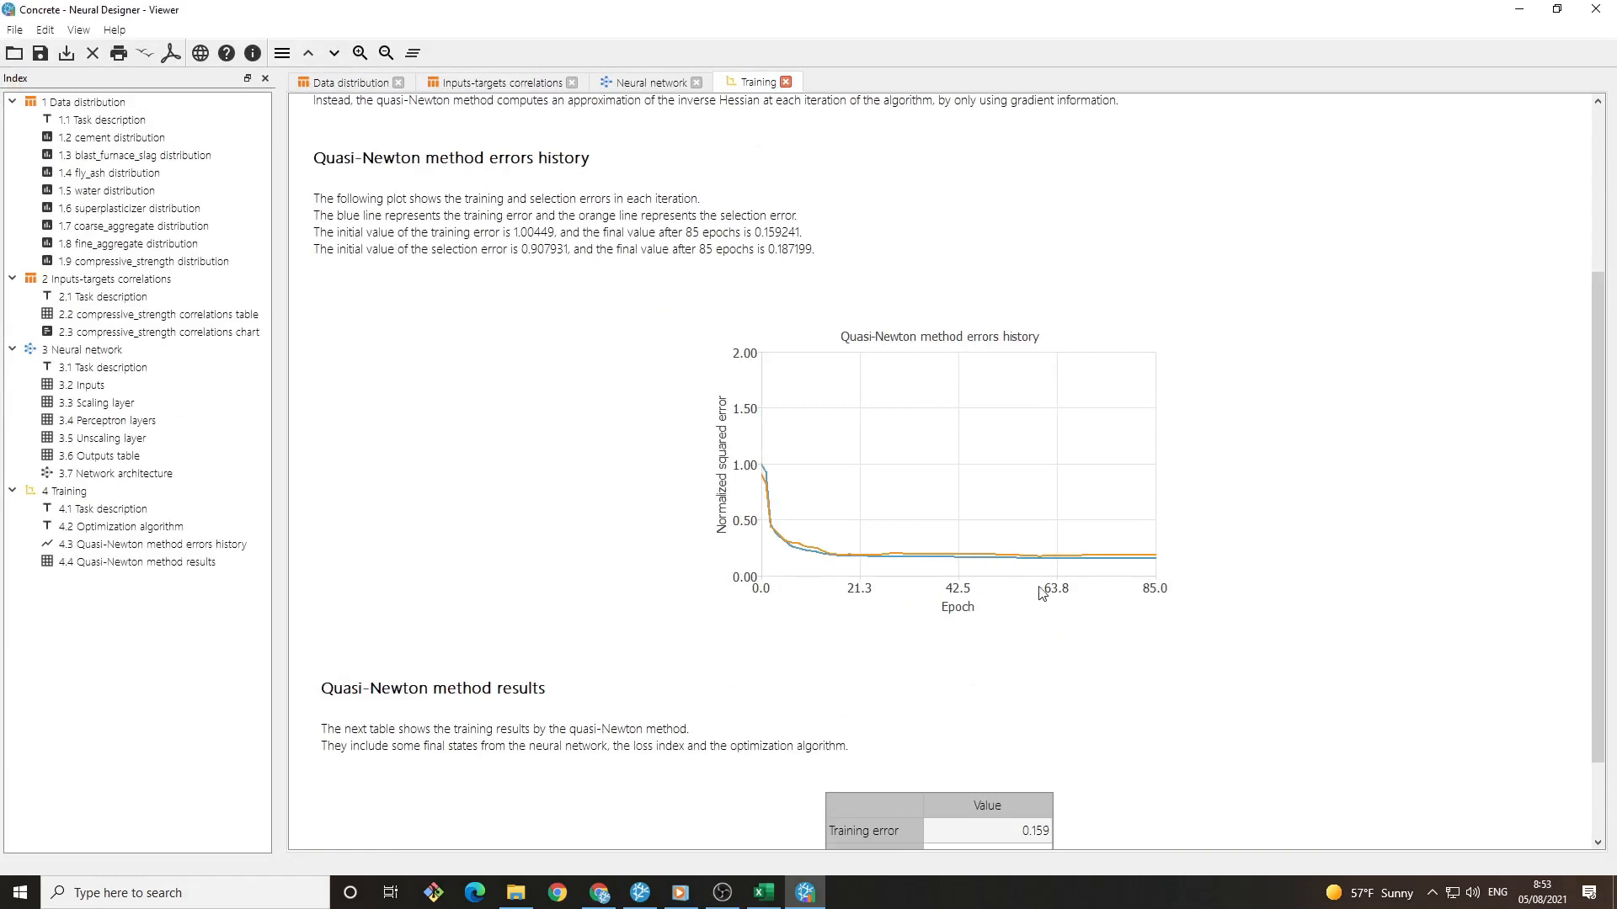
pyautogui.scroll(-2, 1241, 589)
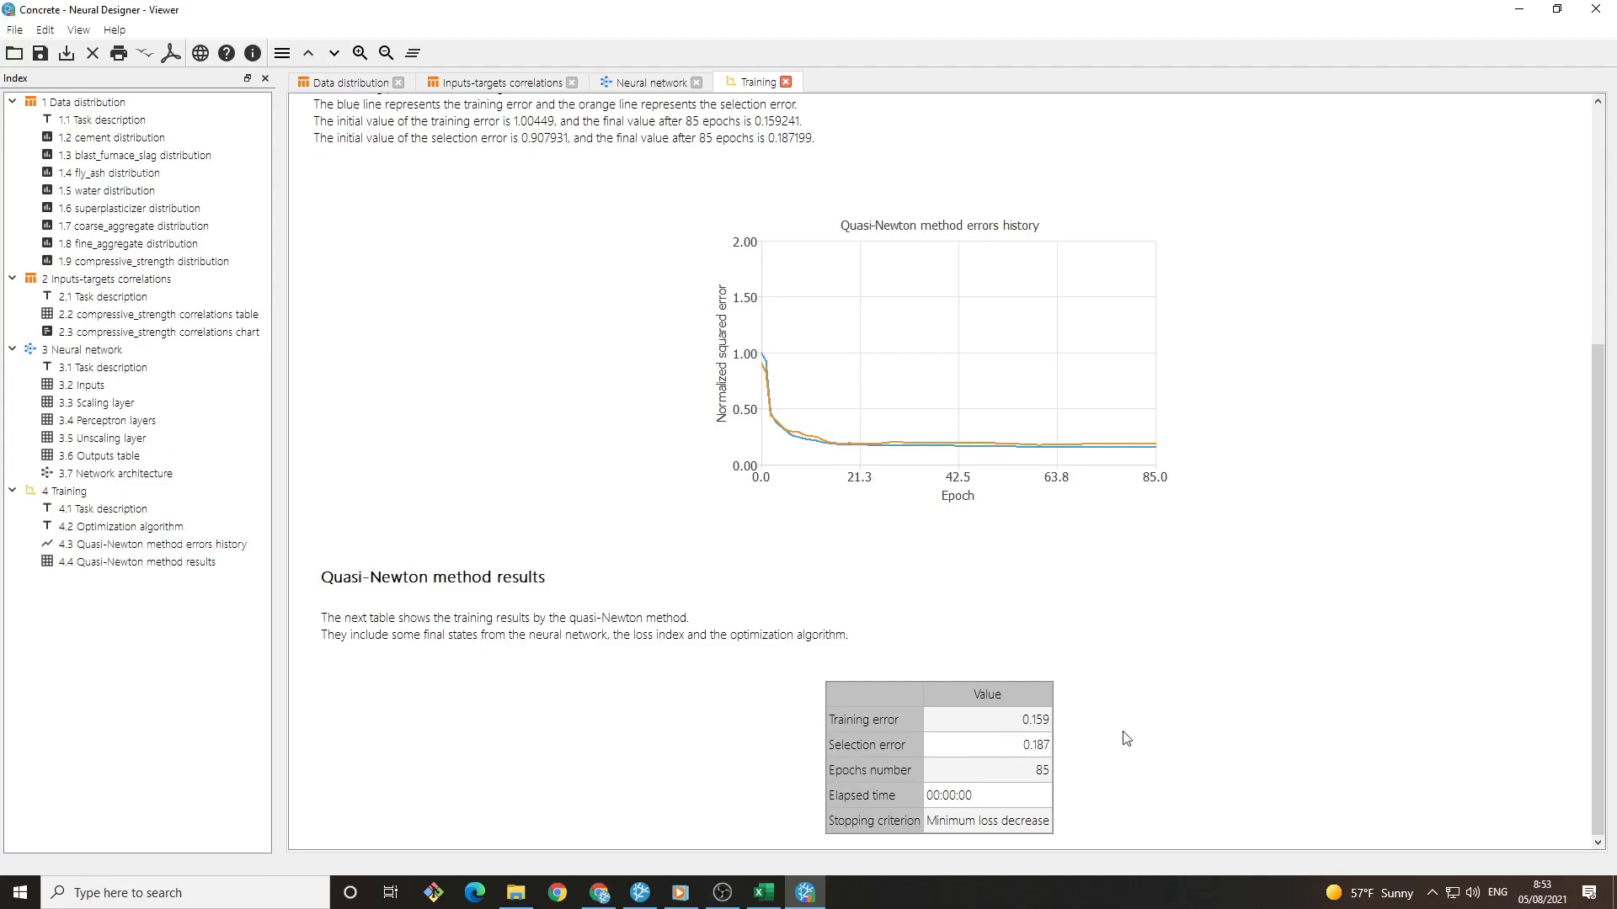
# Perform the neurons selection with the Growing neurons algorithm and examine its errors plot and results table.
pyautogui.click(1610, 13)
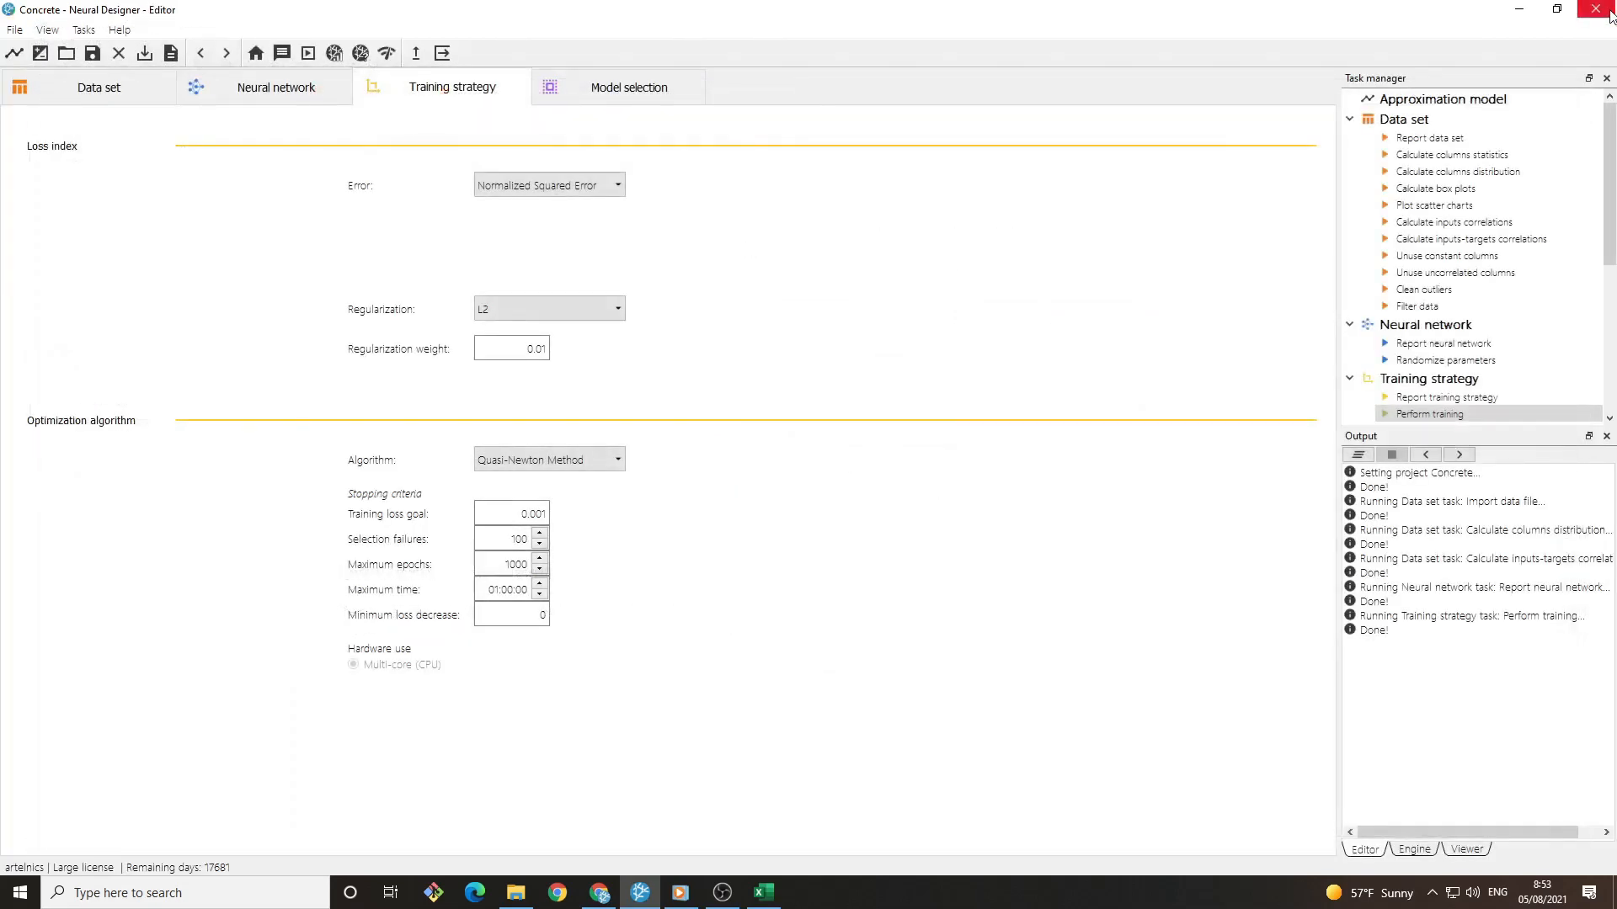
pyautogui.scroll(-2, 1545, 234)
pyautogui.scroll(-3, 1544, 232)
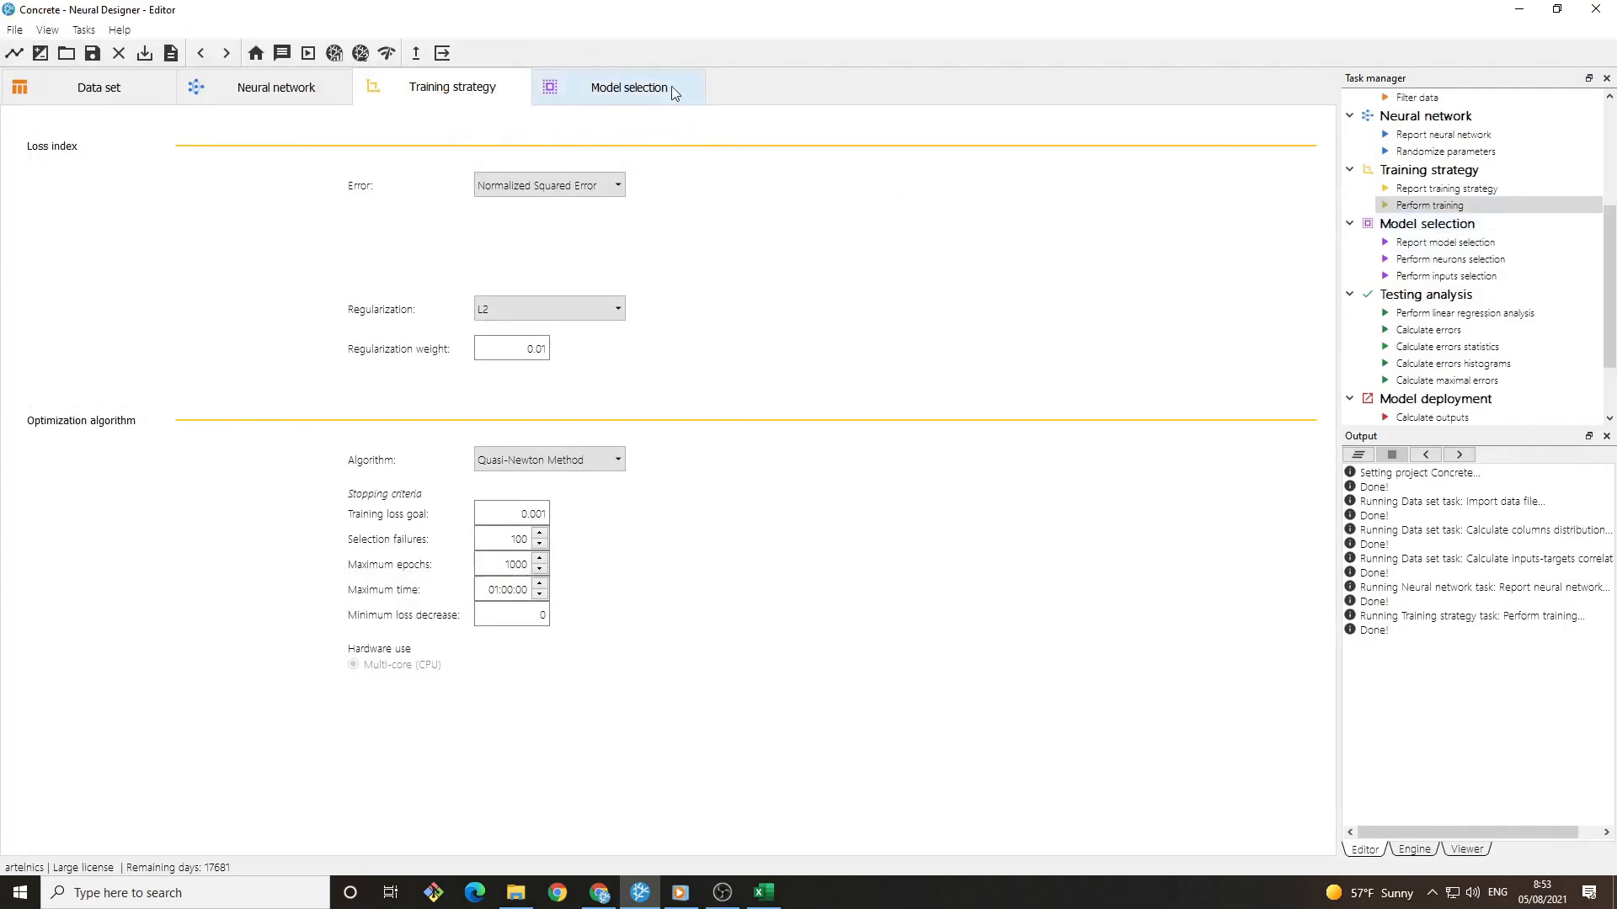
pyautogui.click(640, 84)
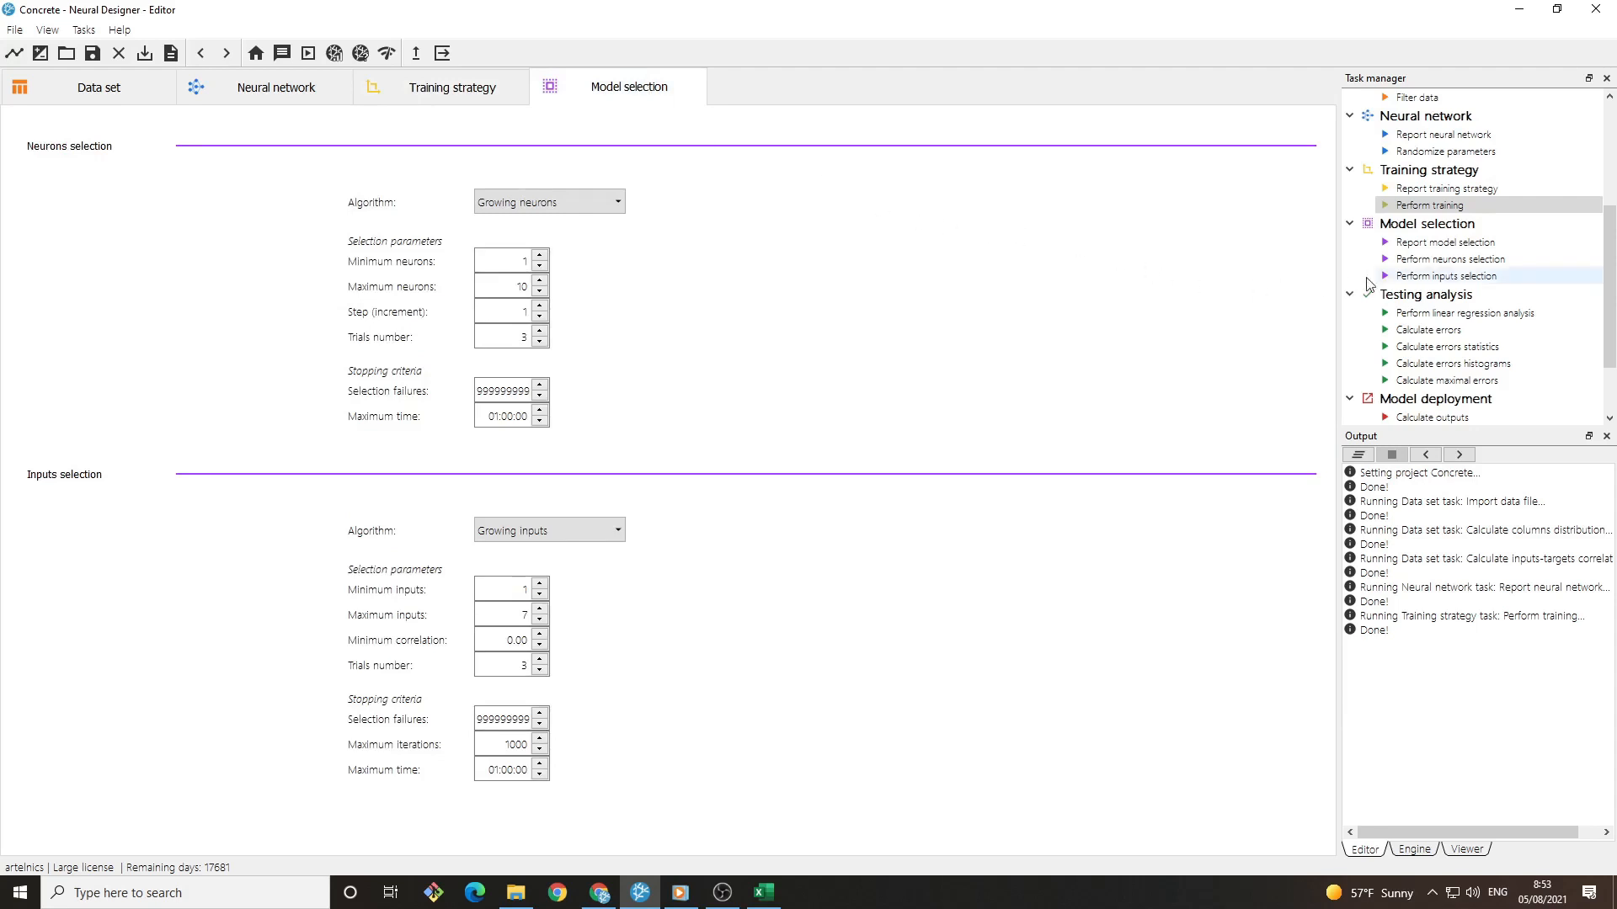
pyautogui.doubleClick(1492, 261)
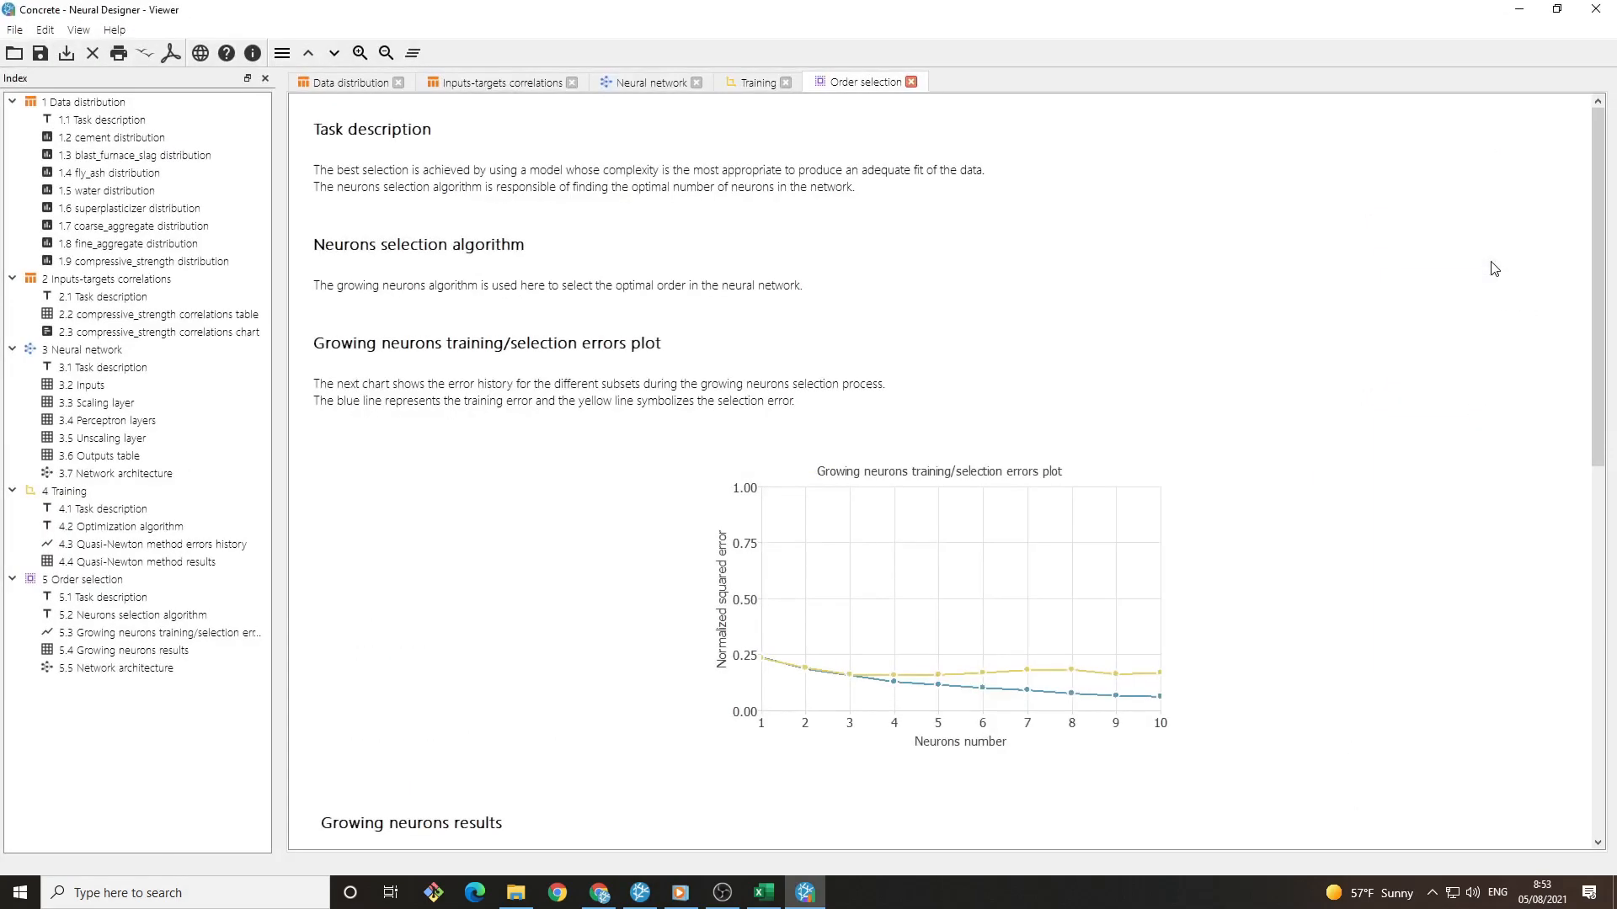
pyautogui.scroll(-3, 1316, 276)
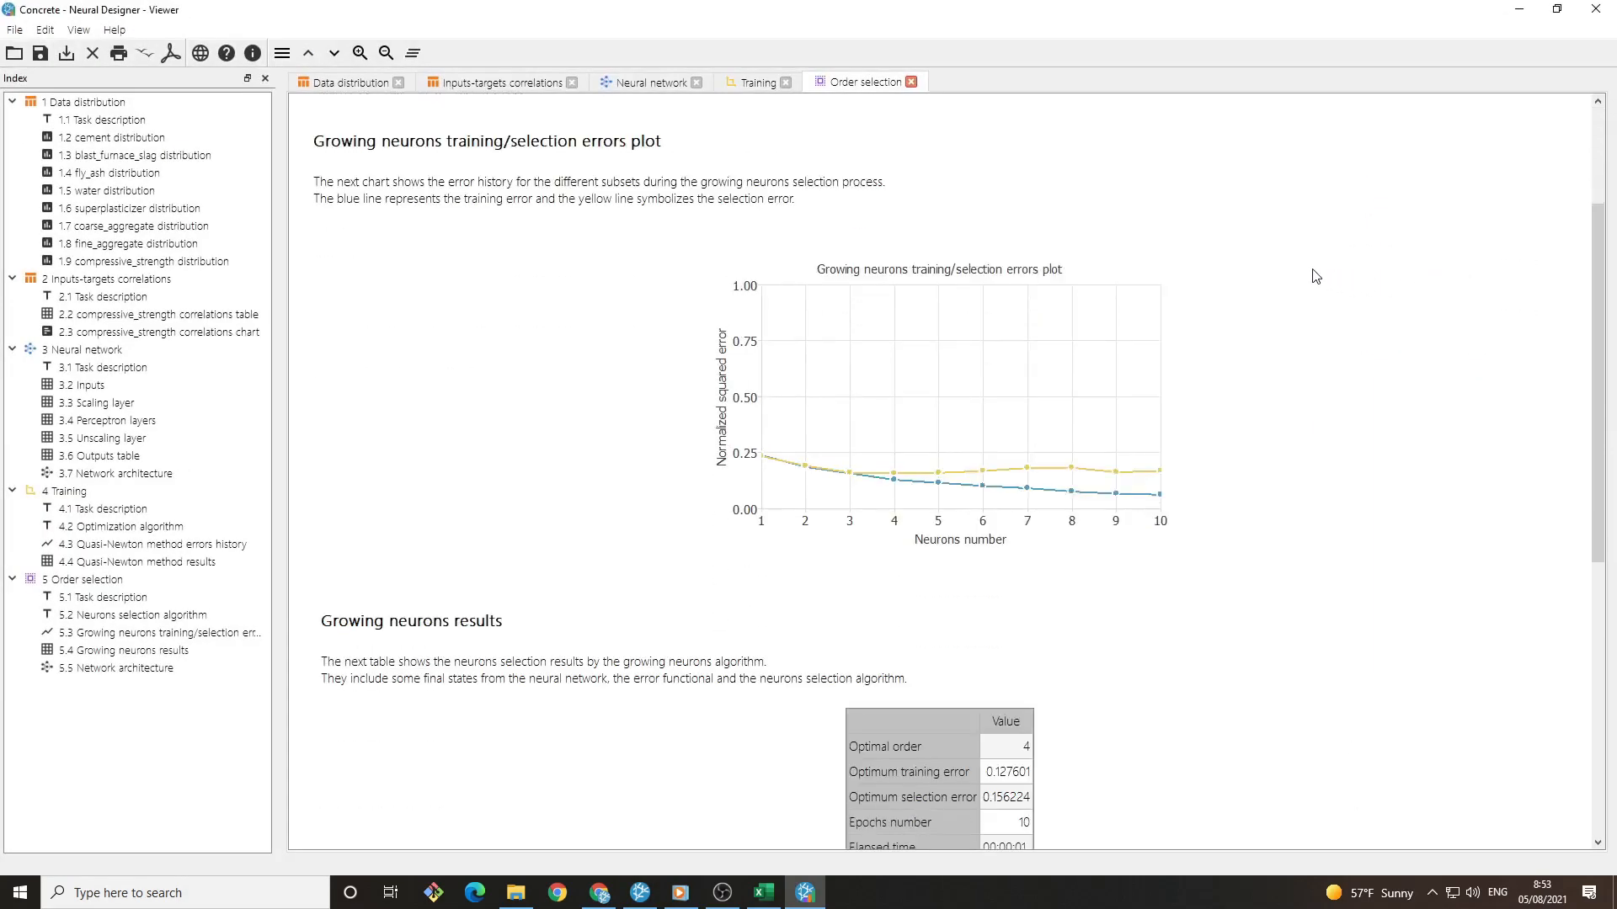
pyautogui.scroll(-3, 1317, 276)
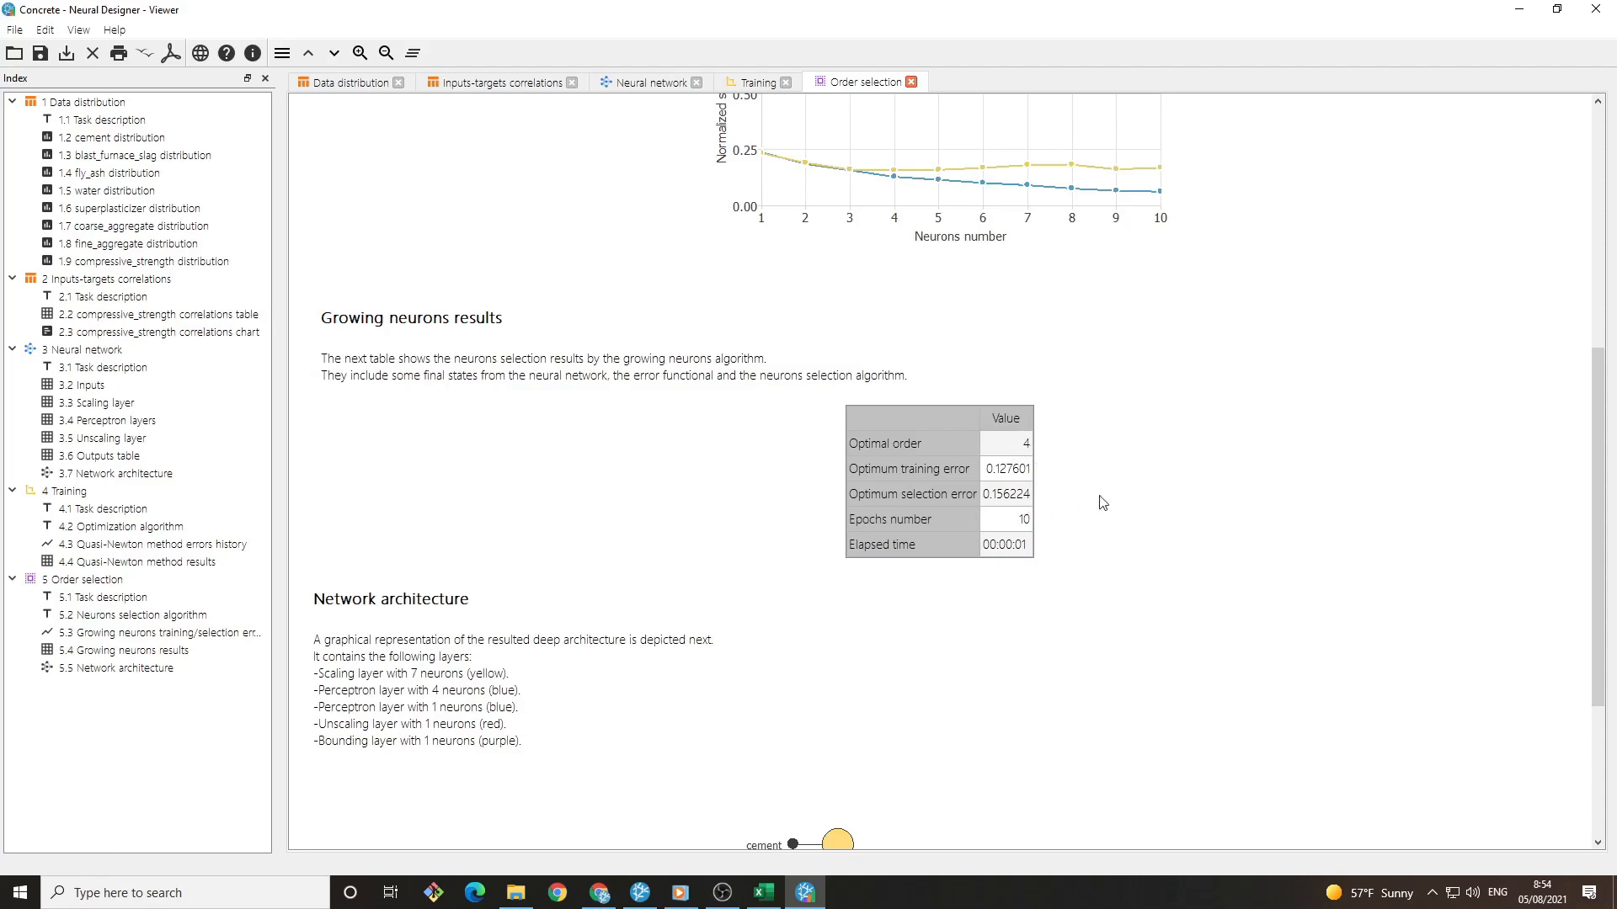
pyautogui.click(1599, 12)
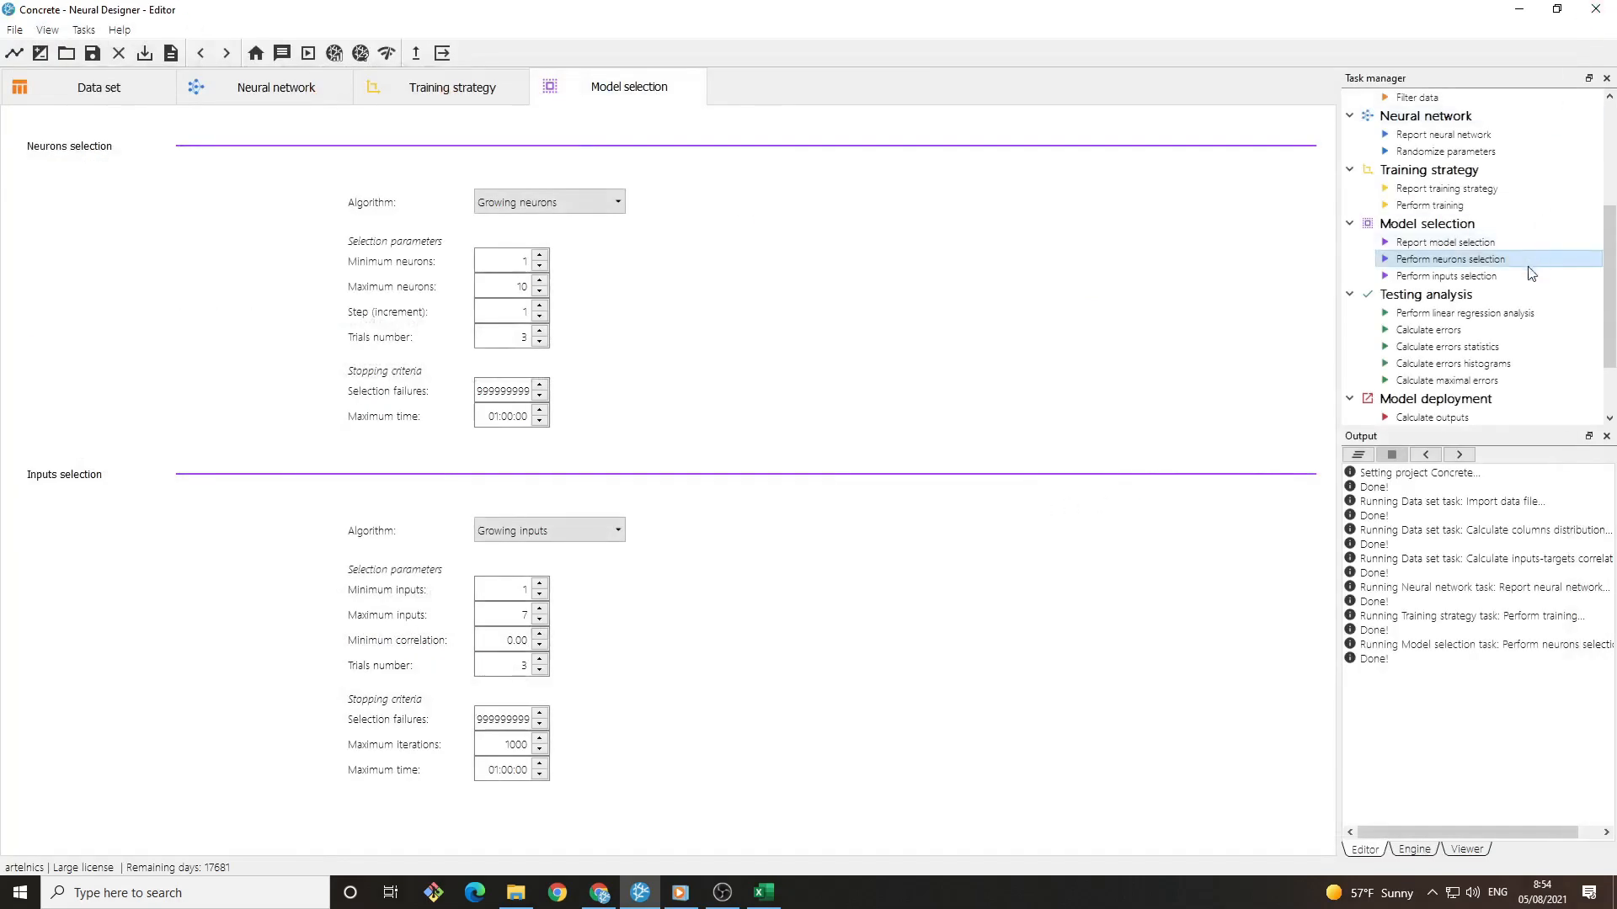
# Perform the linear regression analysis and review the compressive_strength regression parameters and chart.
pyautogui.scroll(-1, 1531, 296)
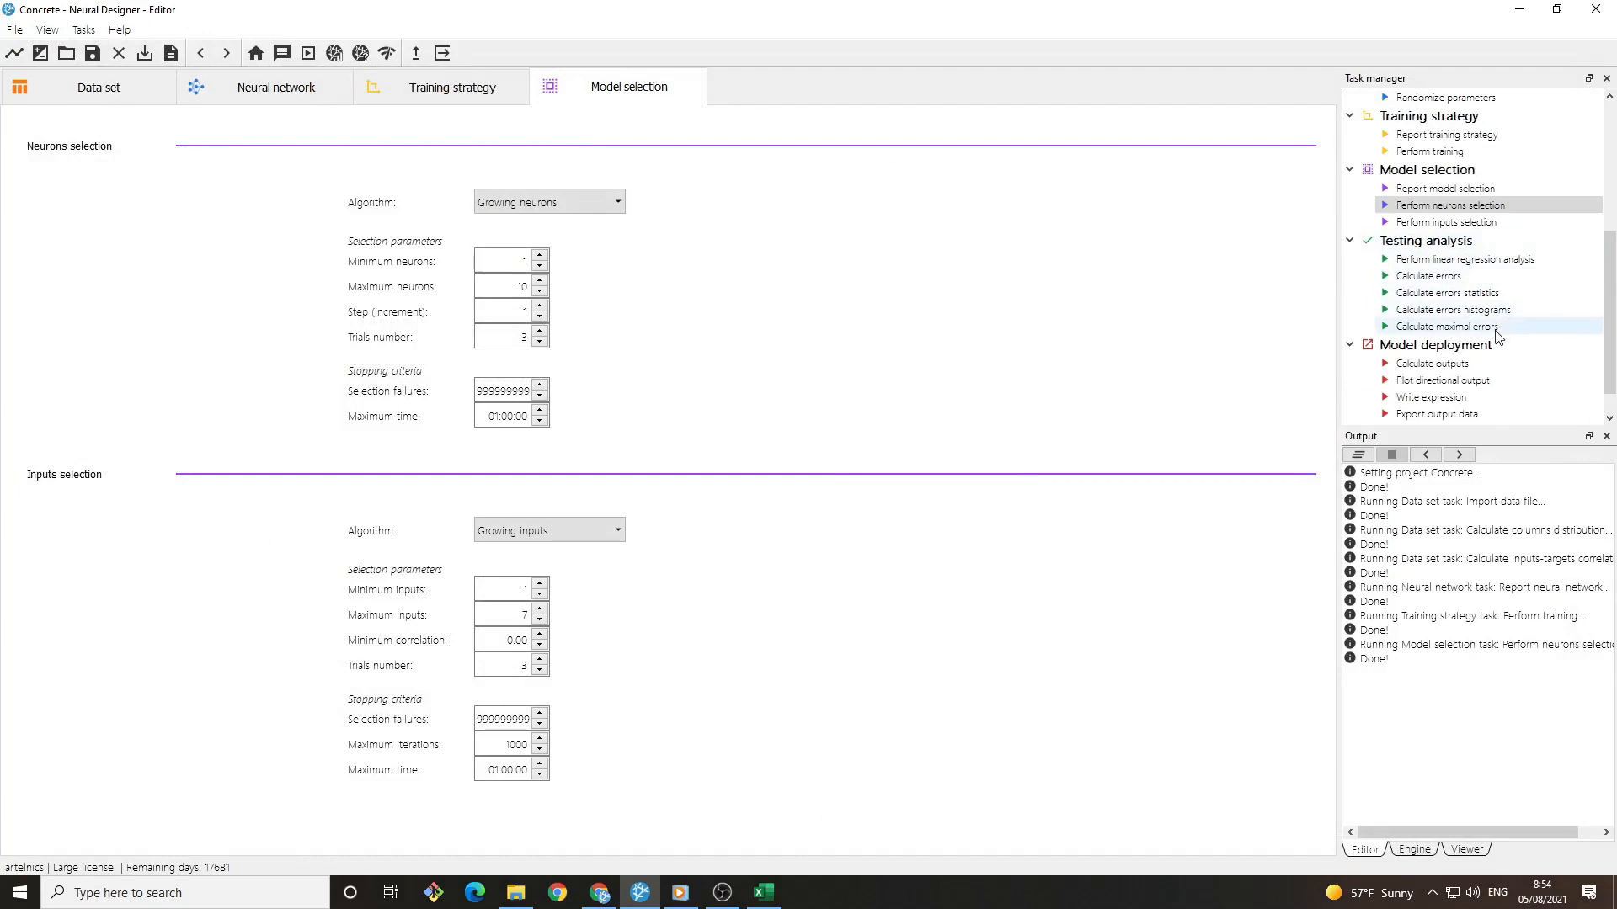
pyautogui.doubleClick(1548, 261)
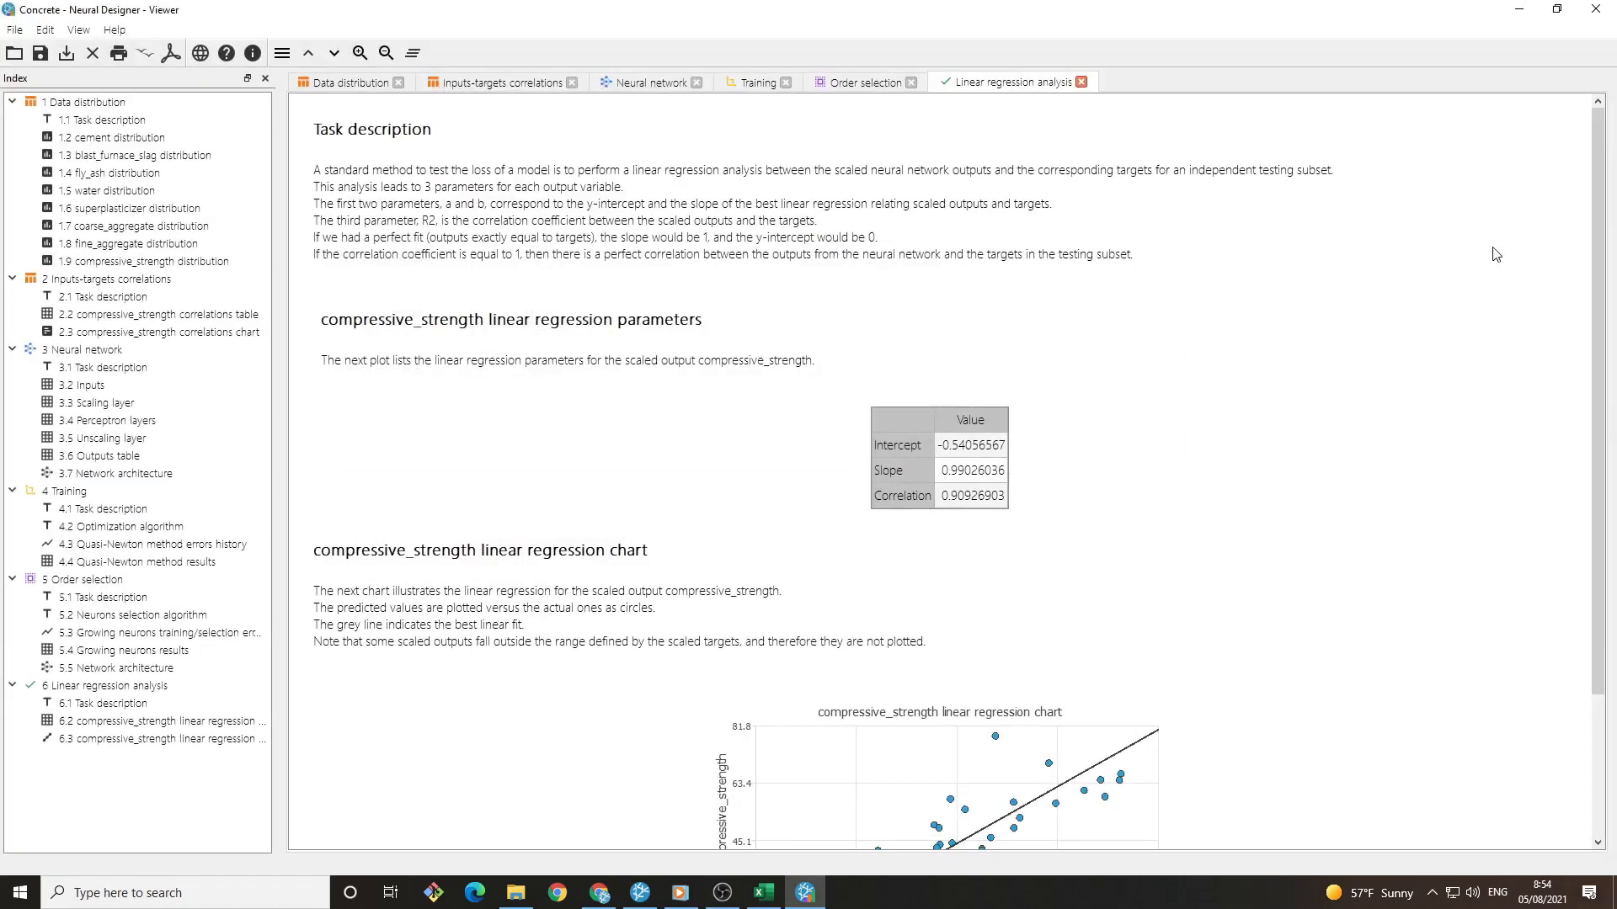
pyautogui.scroll(-3, 1461, 289)
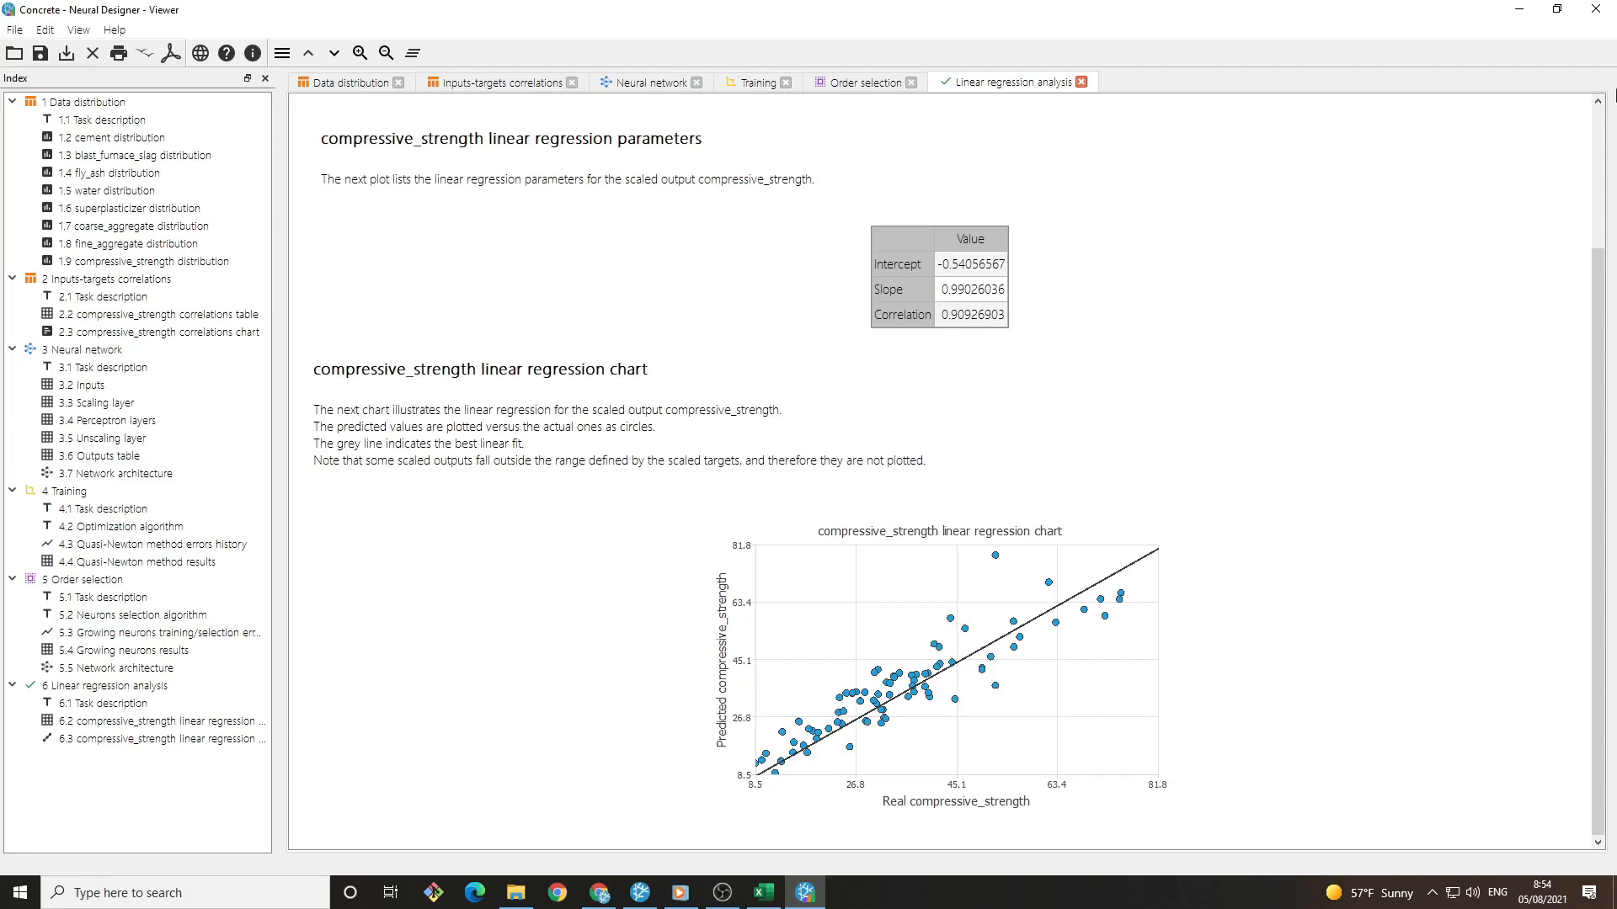
pyautogui.click(1595, 9)
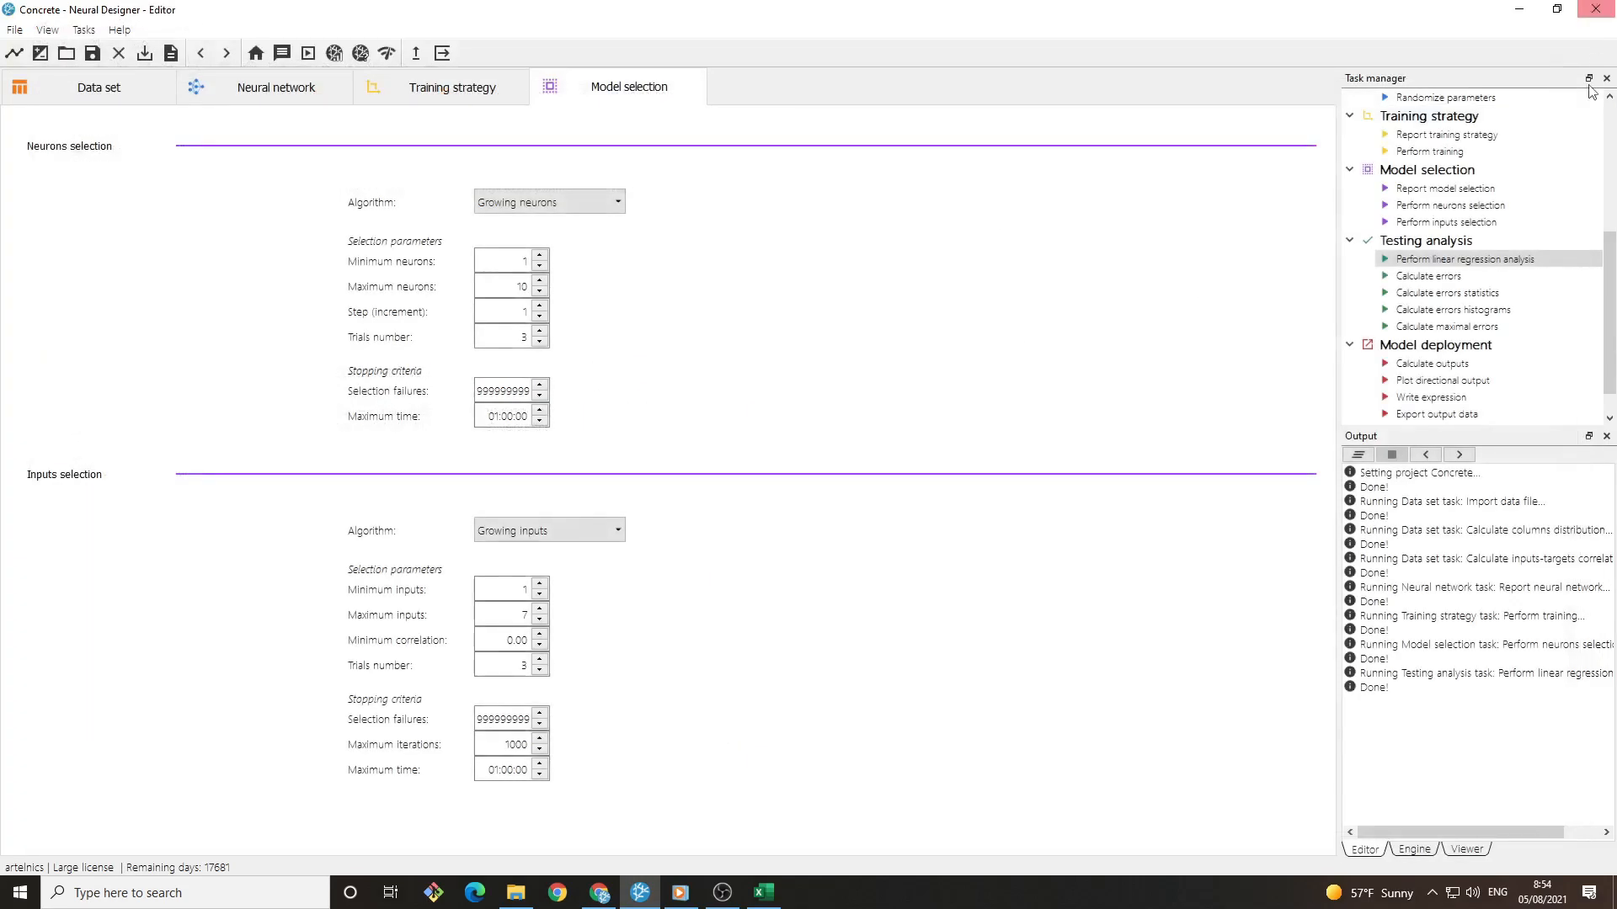
# Calculate the errors histograms with the default number of bins, and calculate the errors statistics for compressive_strength.
pyautogui.doubleClick(1521, 311)
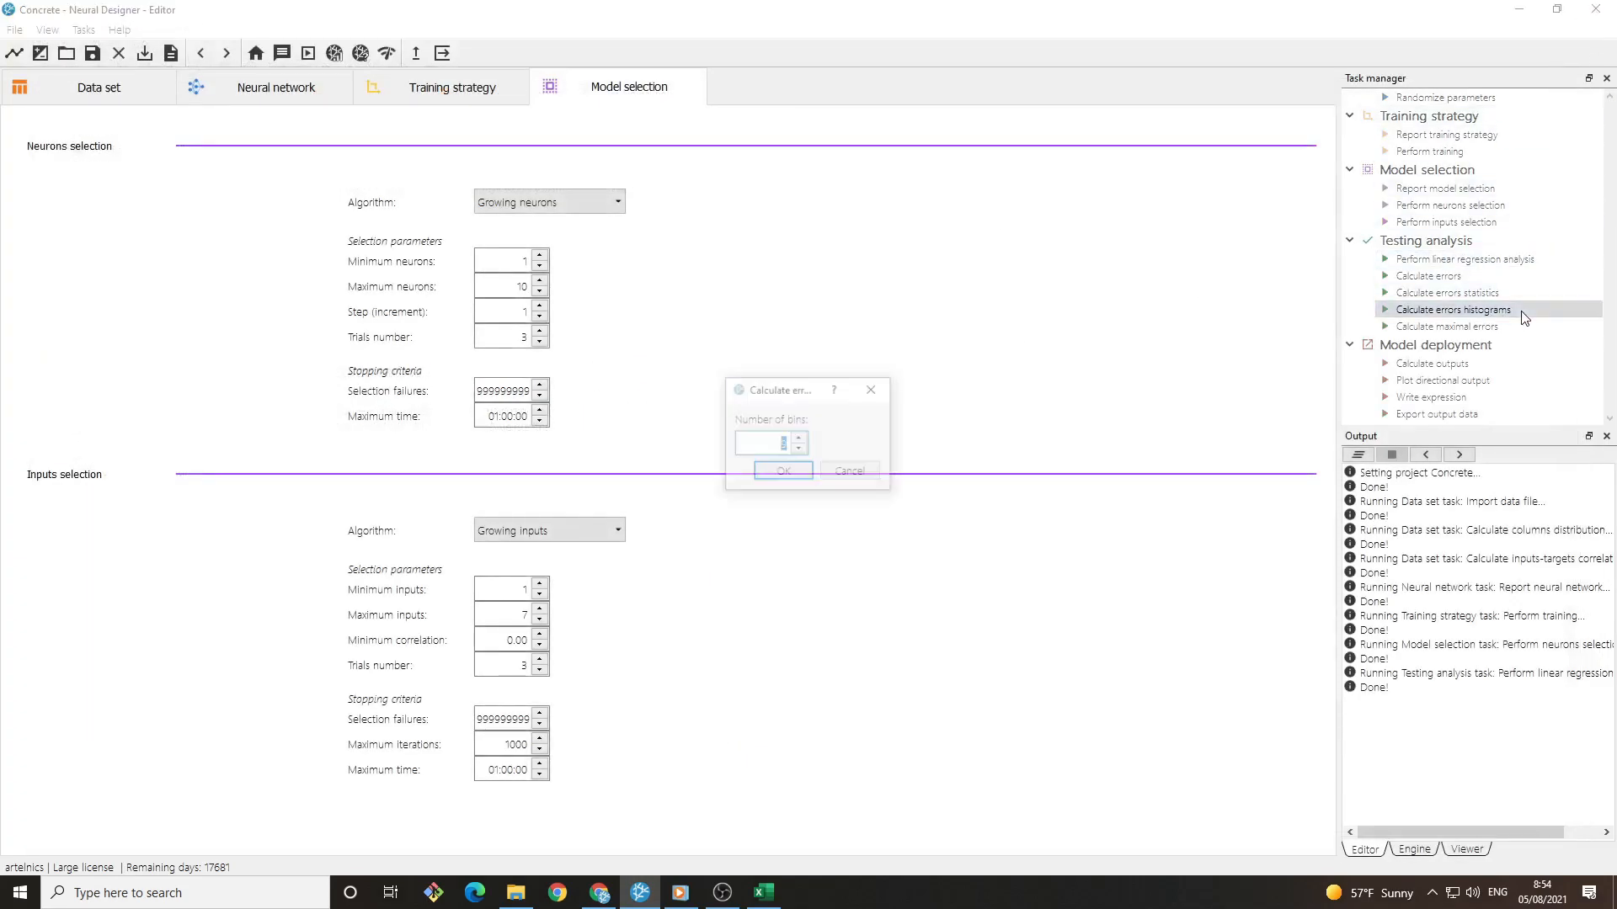
pyautogui.click(783, 473)
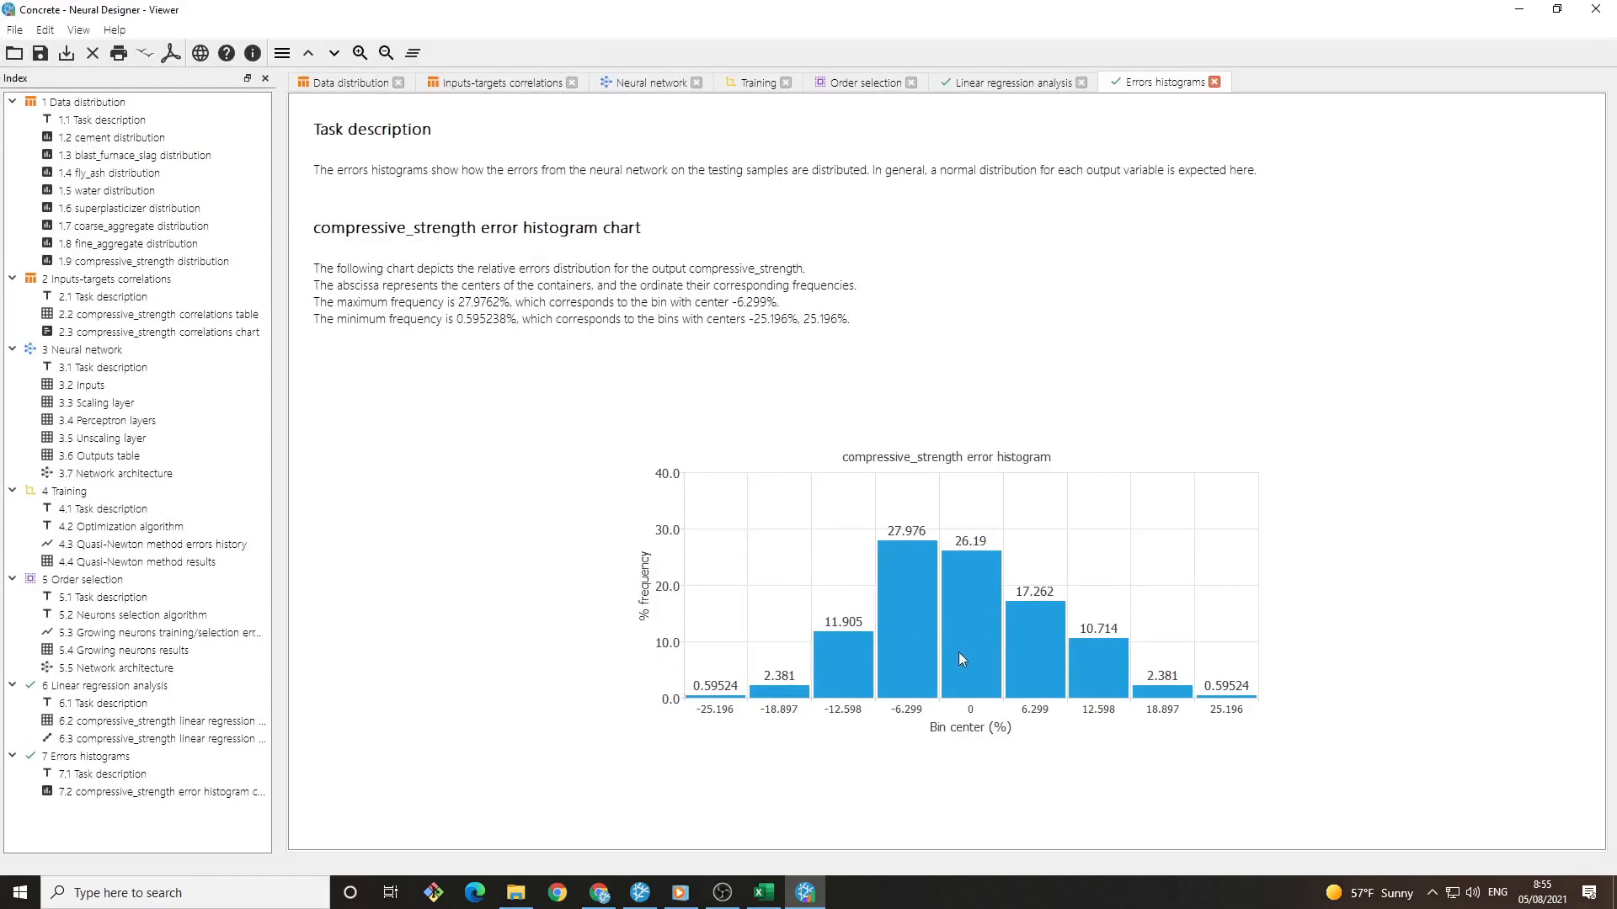
pyautogui.click(1595, 8)
pyautogui.doubleClick(1504, 293)
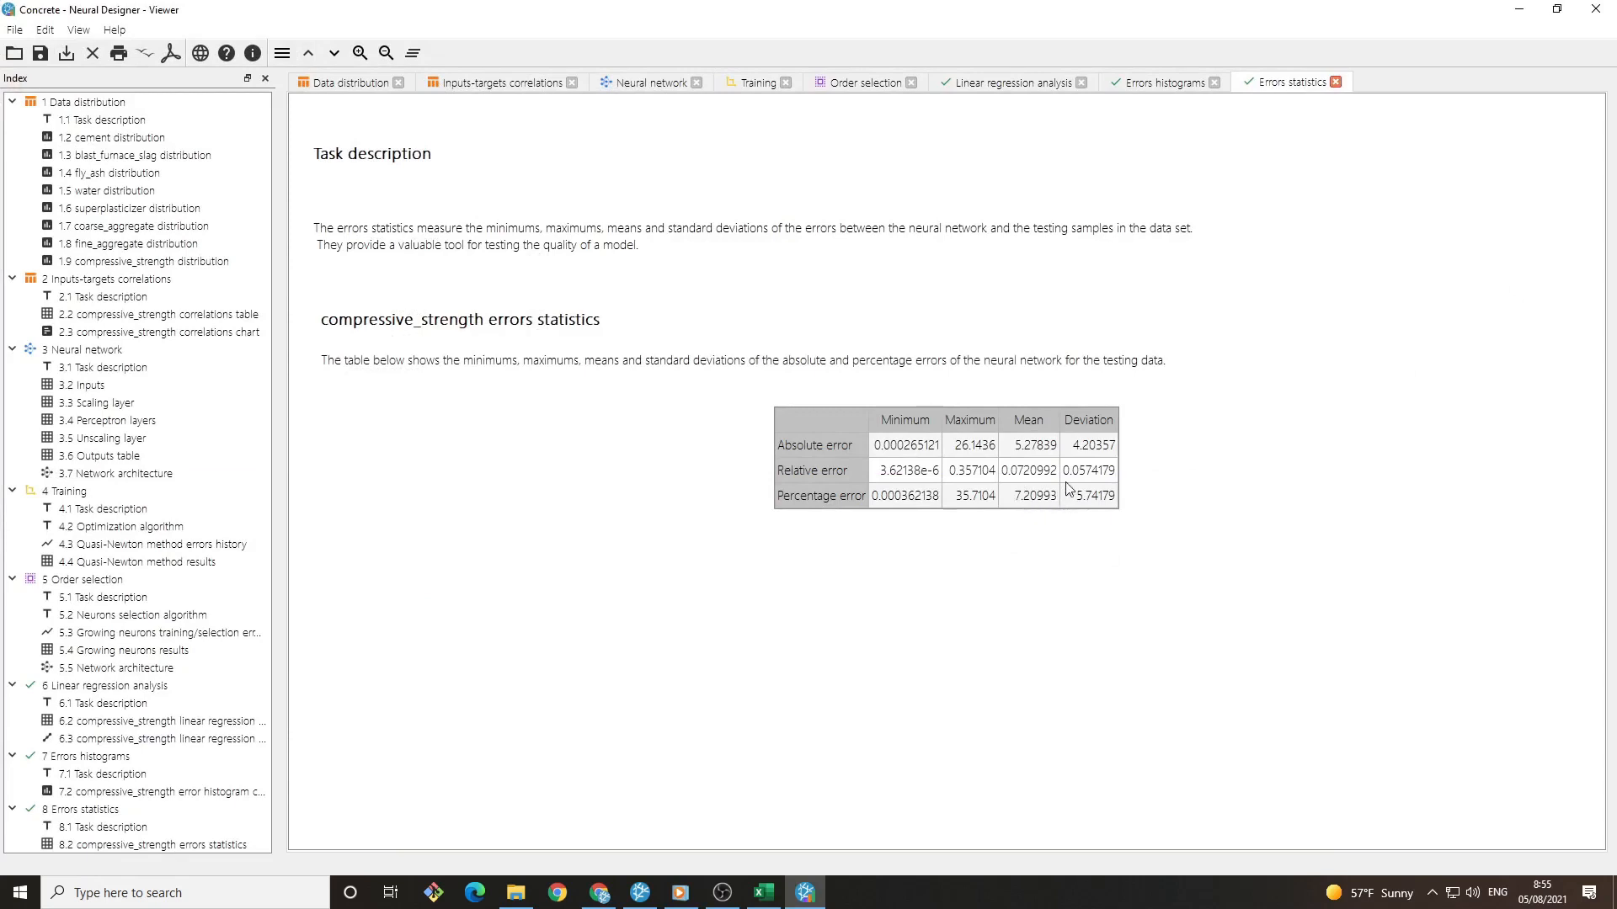
pyautogui.click(1596, 9)
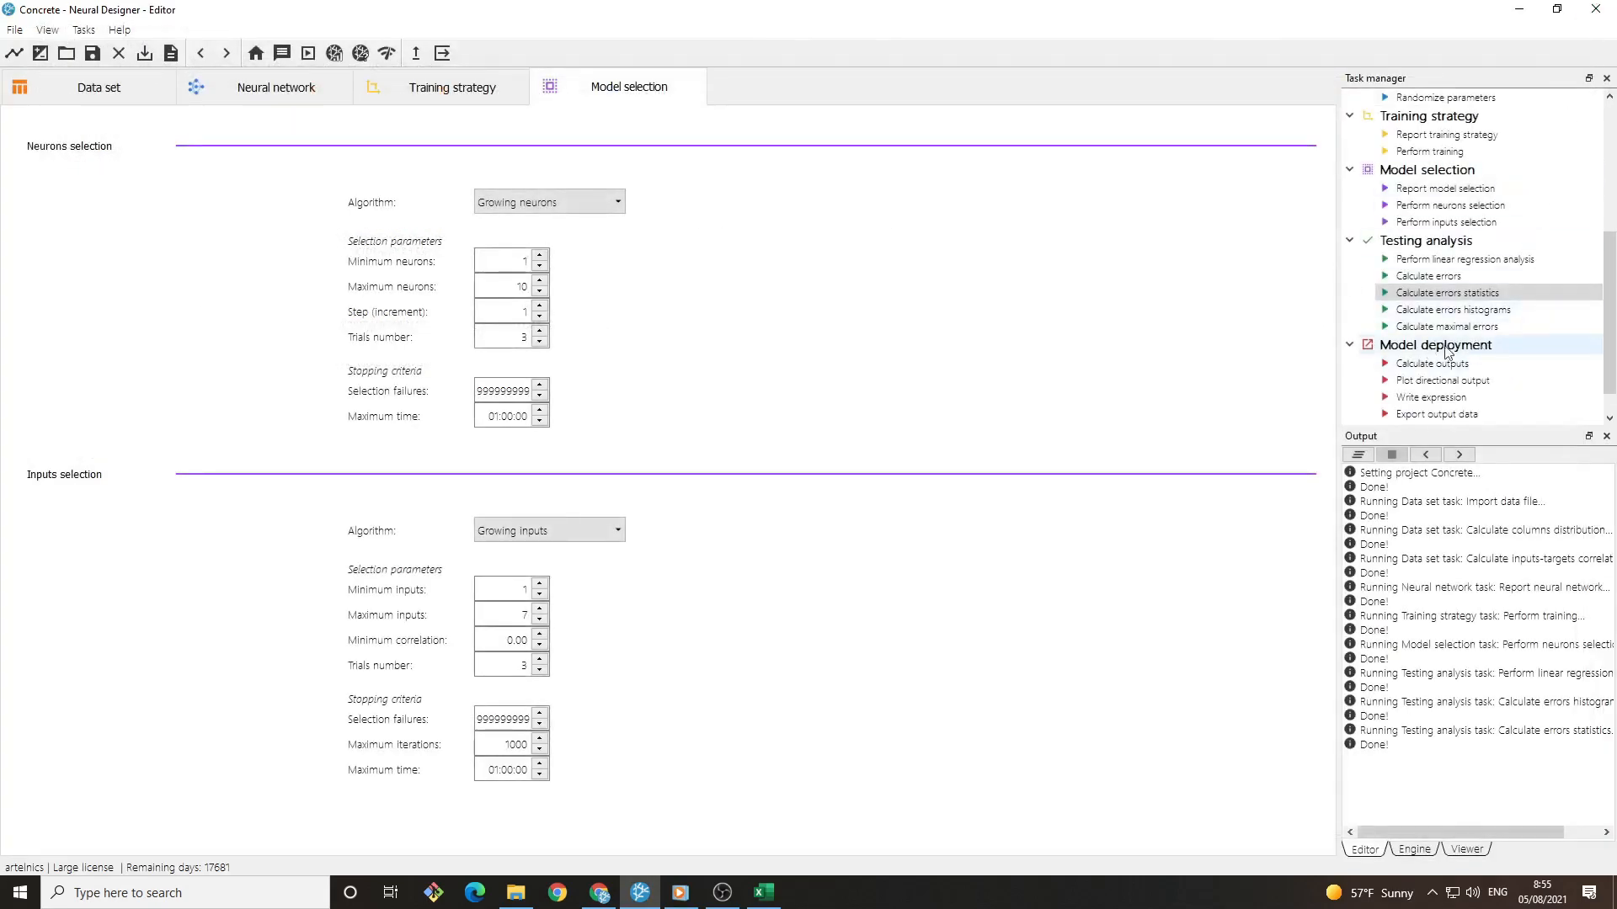
# Start the outputs calculation with cement set to 200, blast_furnace_slag to 80 and fly_ash to 50.
pyautogui.doubleClick(1486, 364)
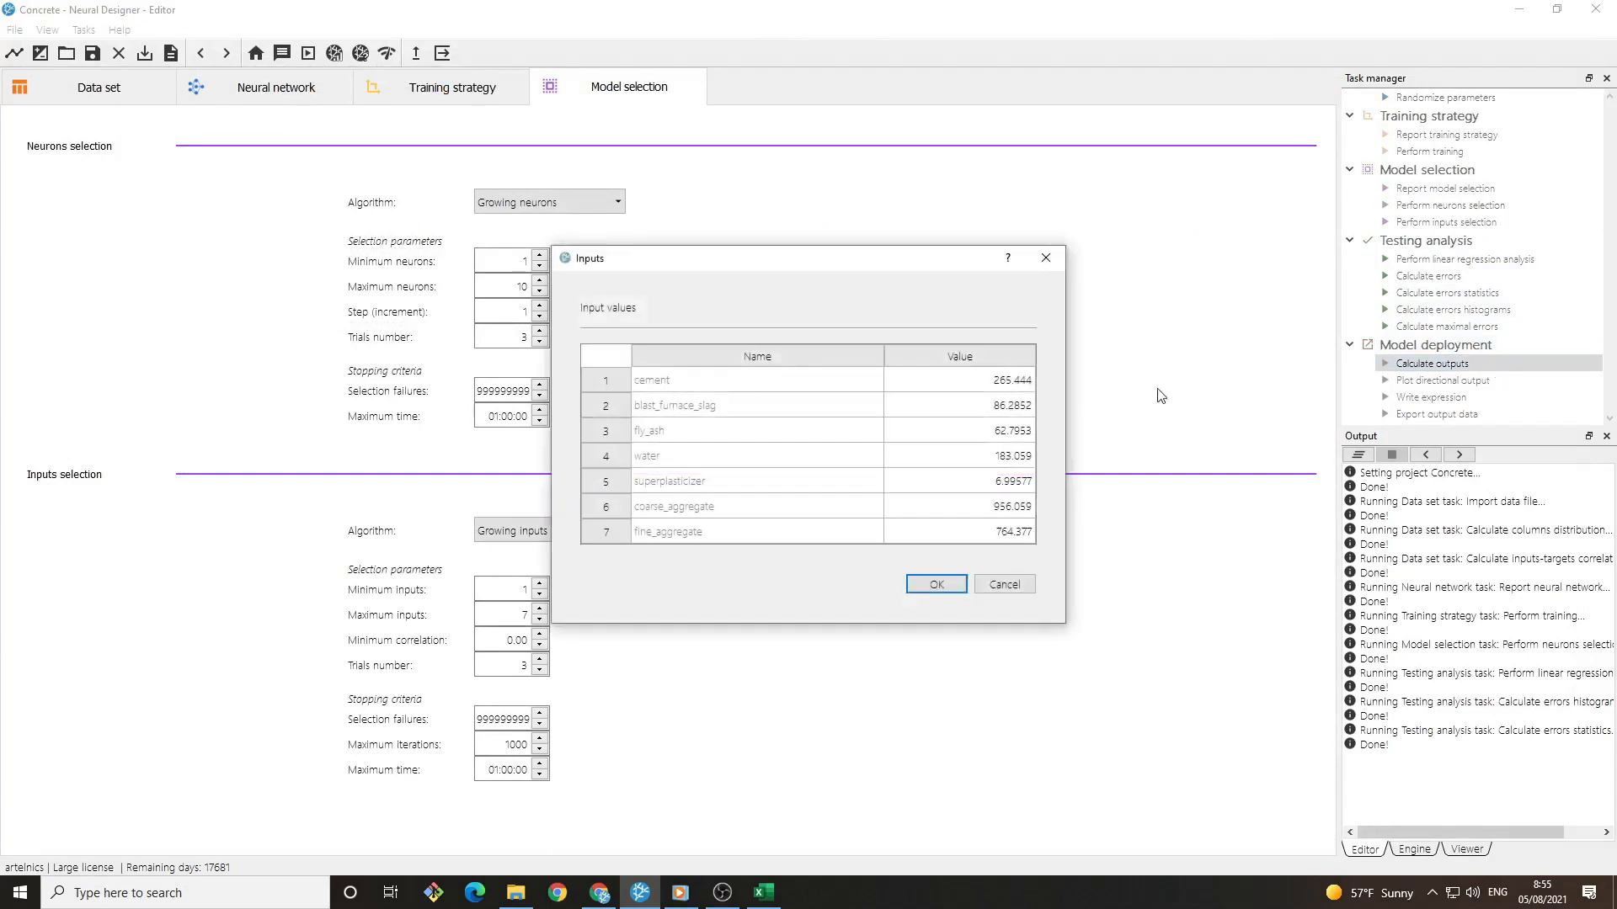
pyautogui.doubleClick(975, 378)
pyautogui.write('200')
pyautogui.doubleClick(990, 403)
pyautogui.write('80')
pyautogui.doubleClick(997, 428)
pyautogui.write('50')
# Set water to 100, superplasticizer to 5, coarse_aggregate to 1000 and fine_aggregate to 700, and calculate the compressive_strength output.
pyautogui.doubleClick(994, 456)
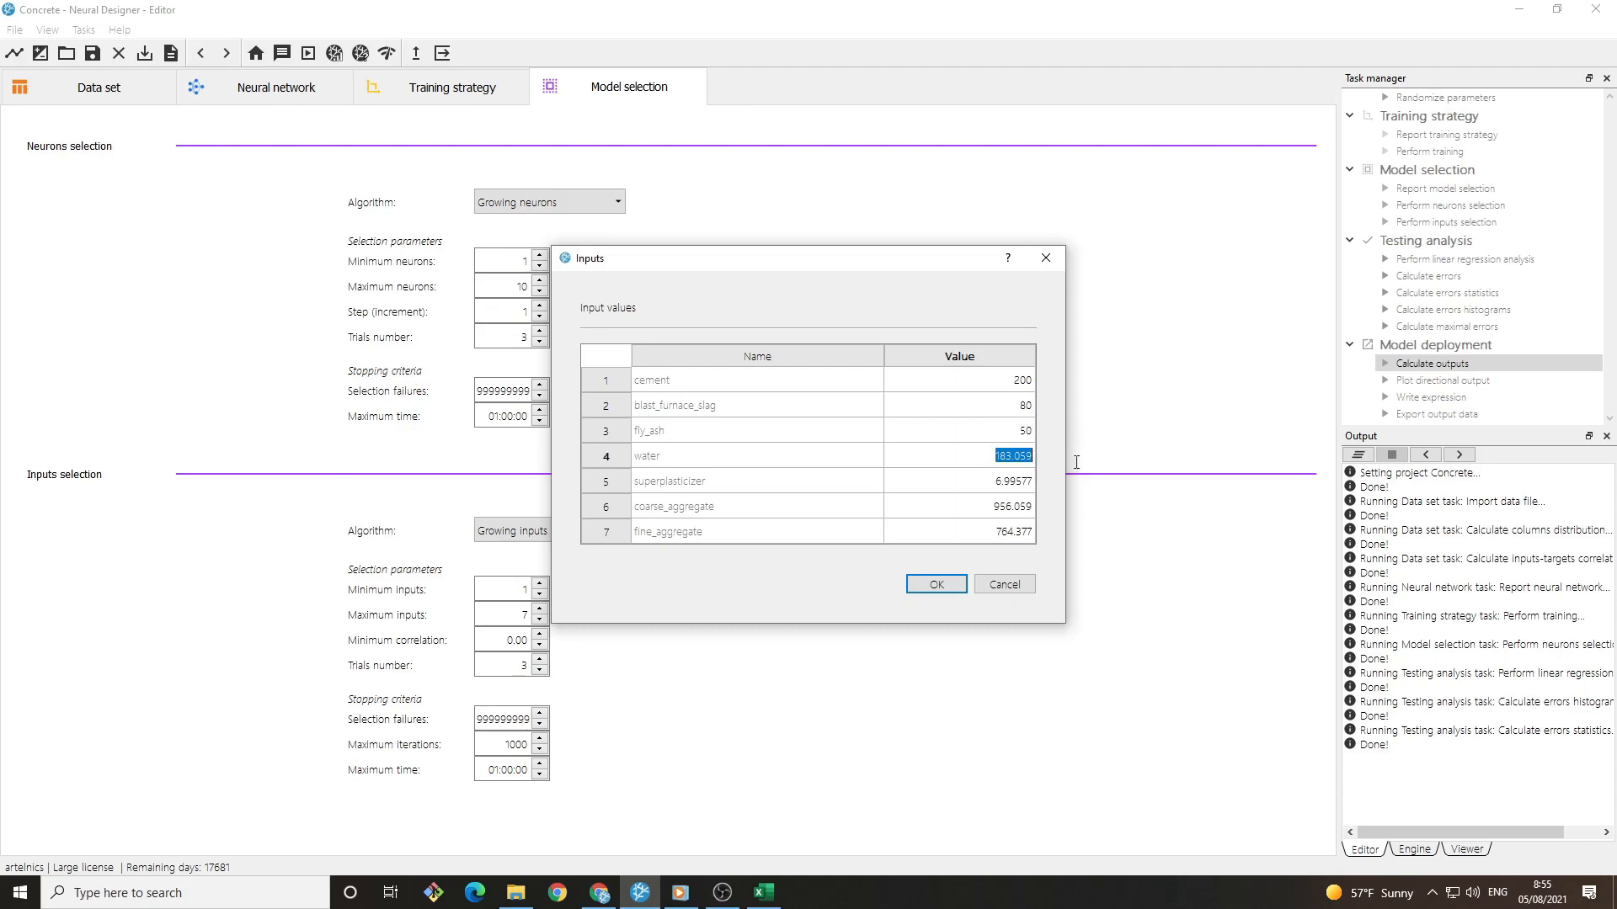
pyautogui.write('100')
pyautogui.doubleClick(1003, 480)
pyautogui.write('5')
pyautogui.doubleClick(1007, 509)
pyautogui.write('1000')
pyautogui.doubleClick(990, 534)
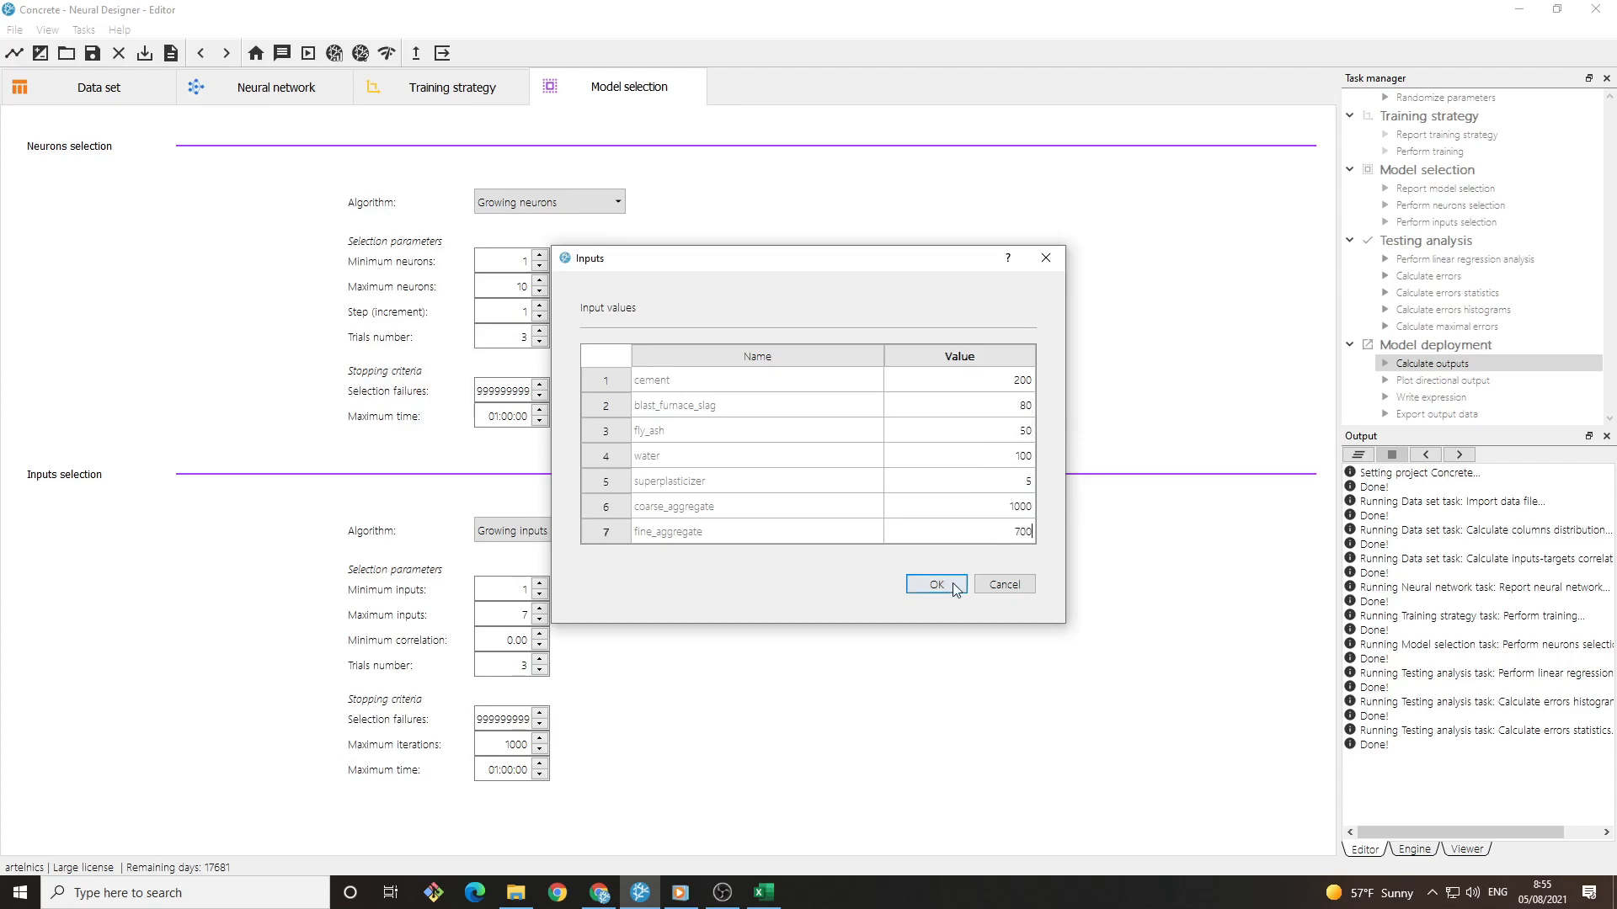
pyautogui.click(956, 584)
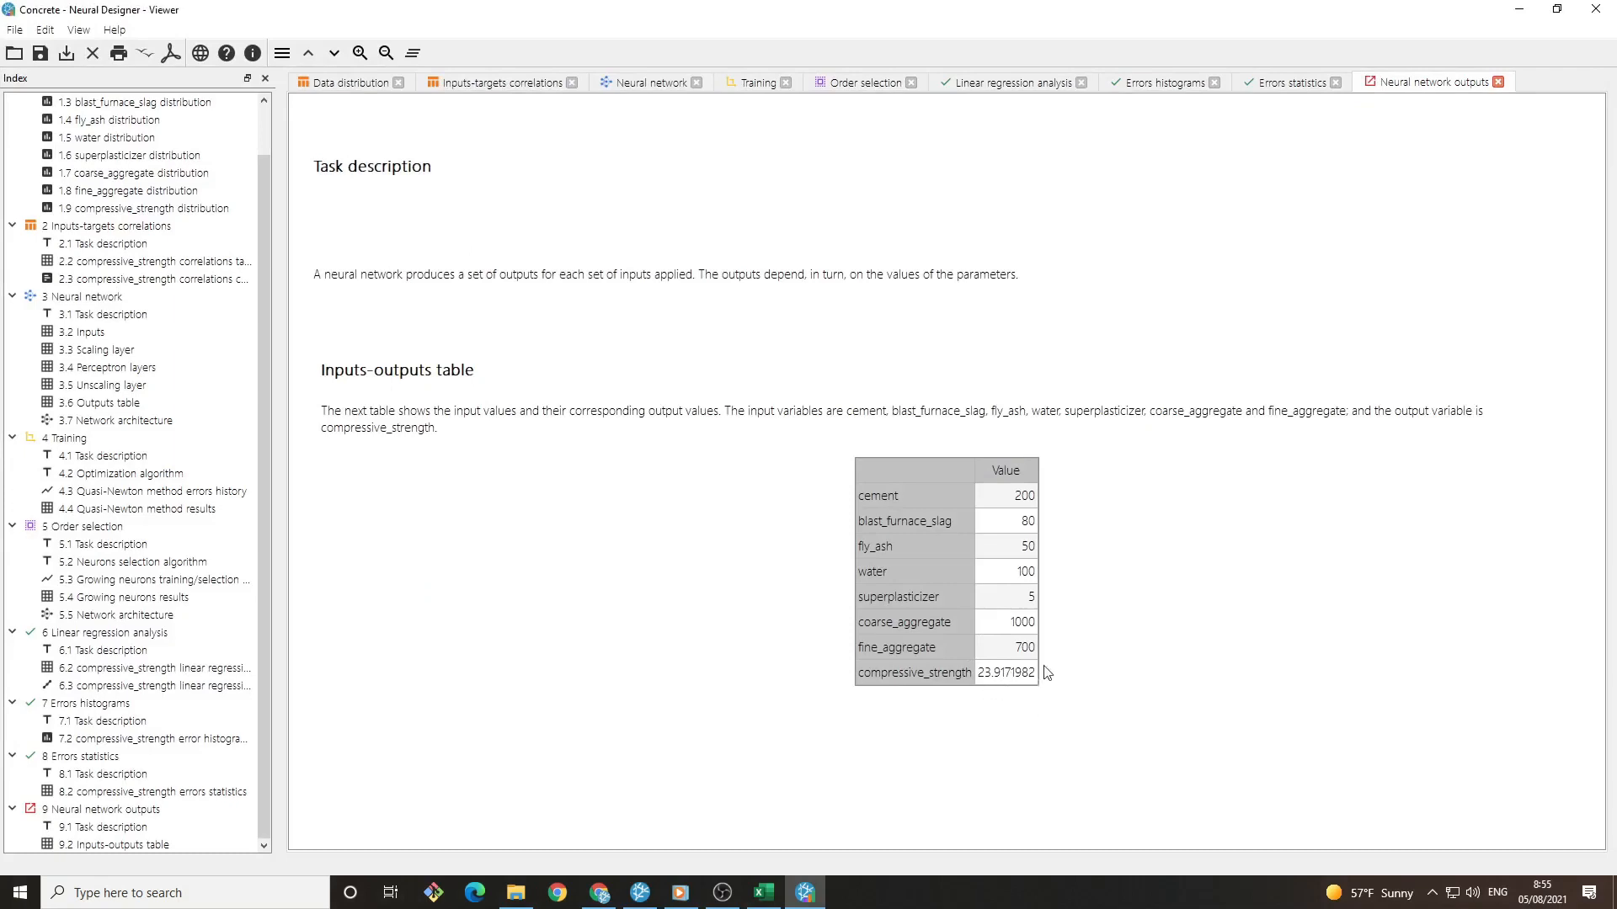
pyautogui.click(1594, 10)
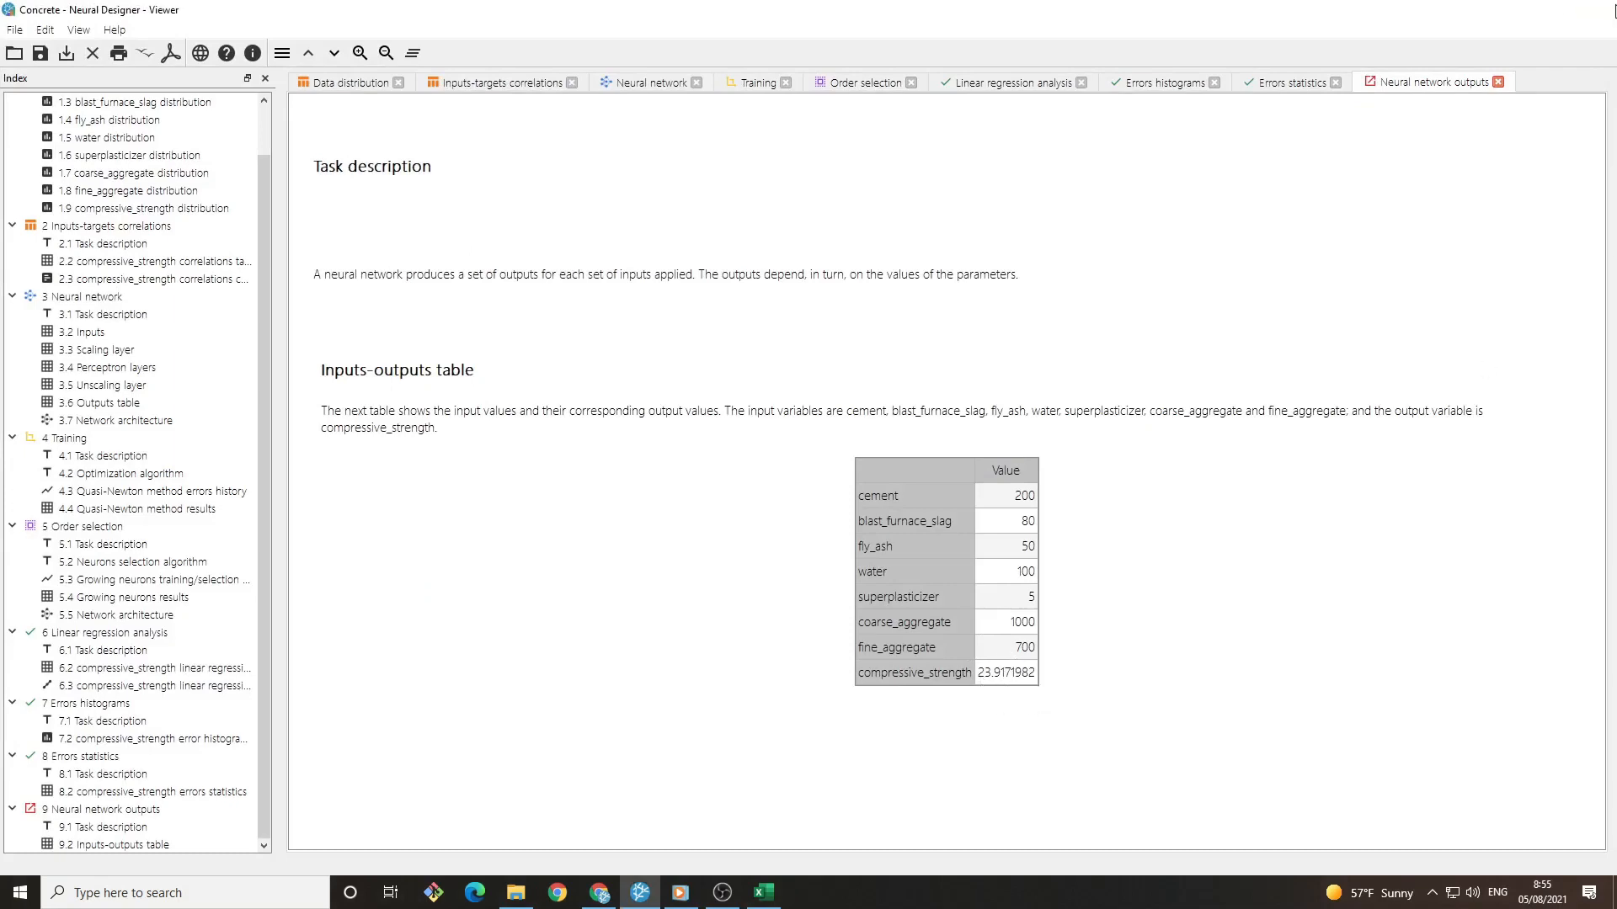
# Plot the directional outputs at the default reference point and examine how compressive_strength varies with cement, blast_furnace_slag and the following inputs.
pyautogui.doubleClick(1510, 385)
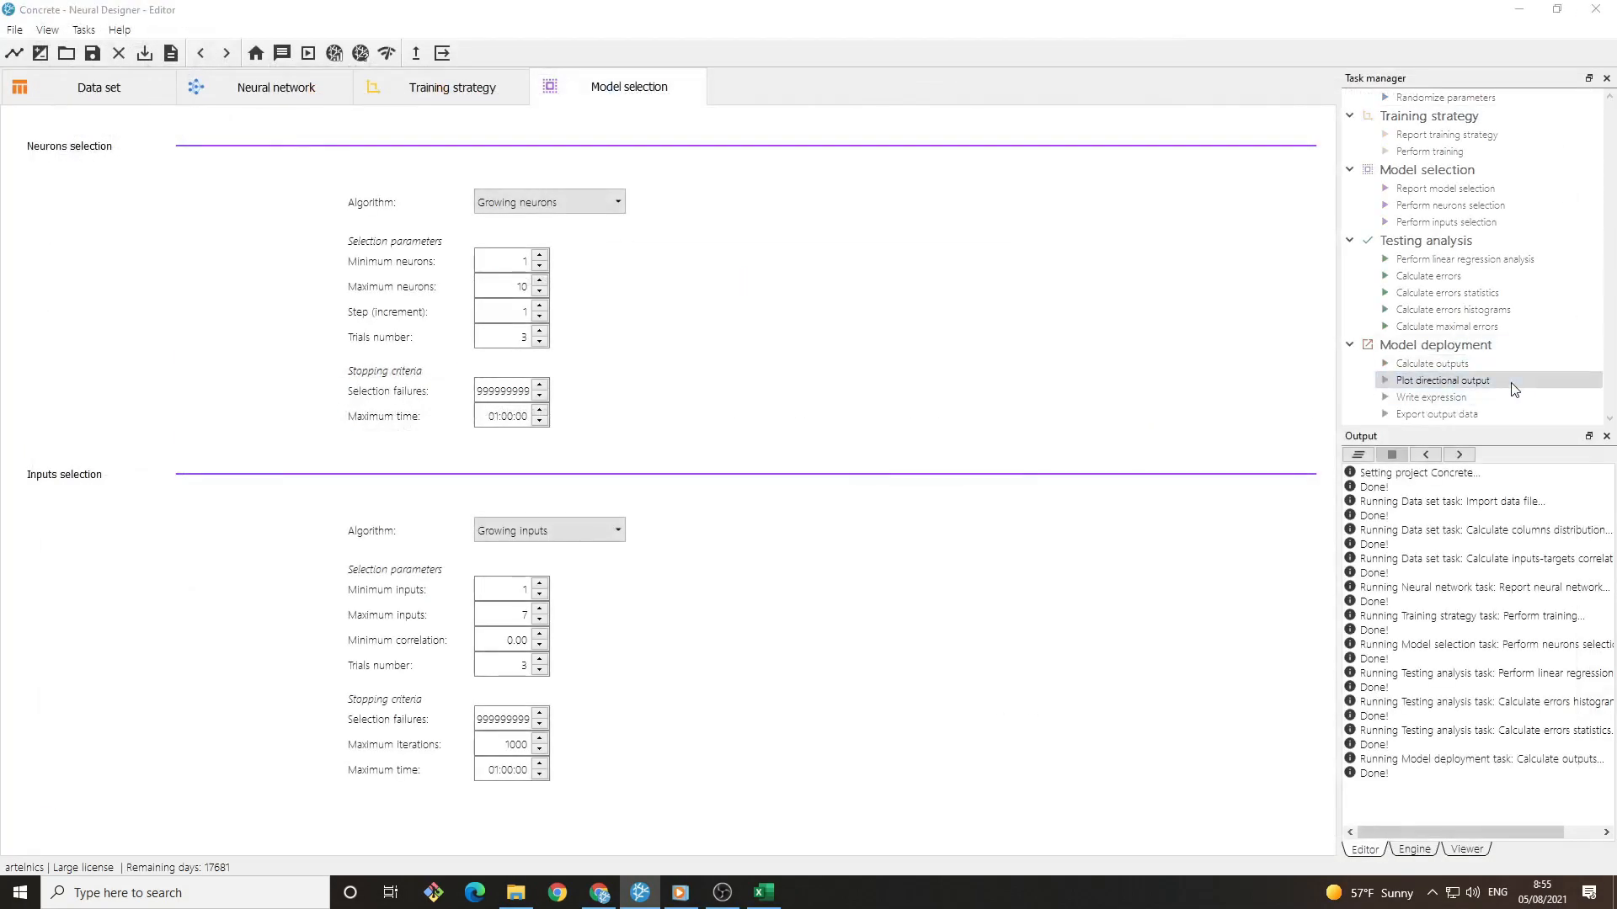
pyautogui.click(907, 580)
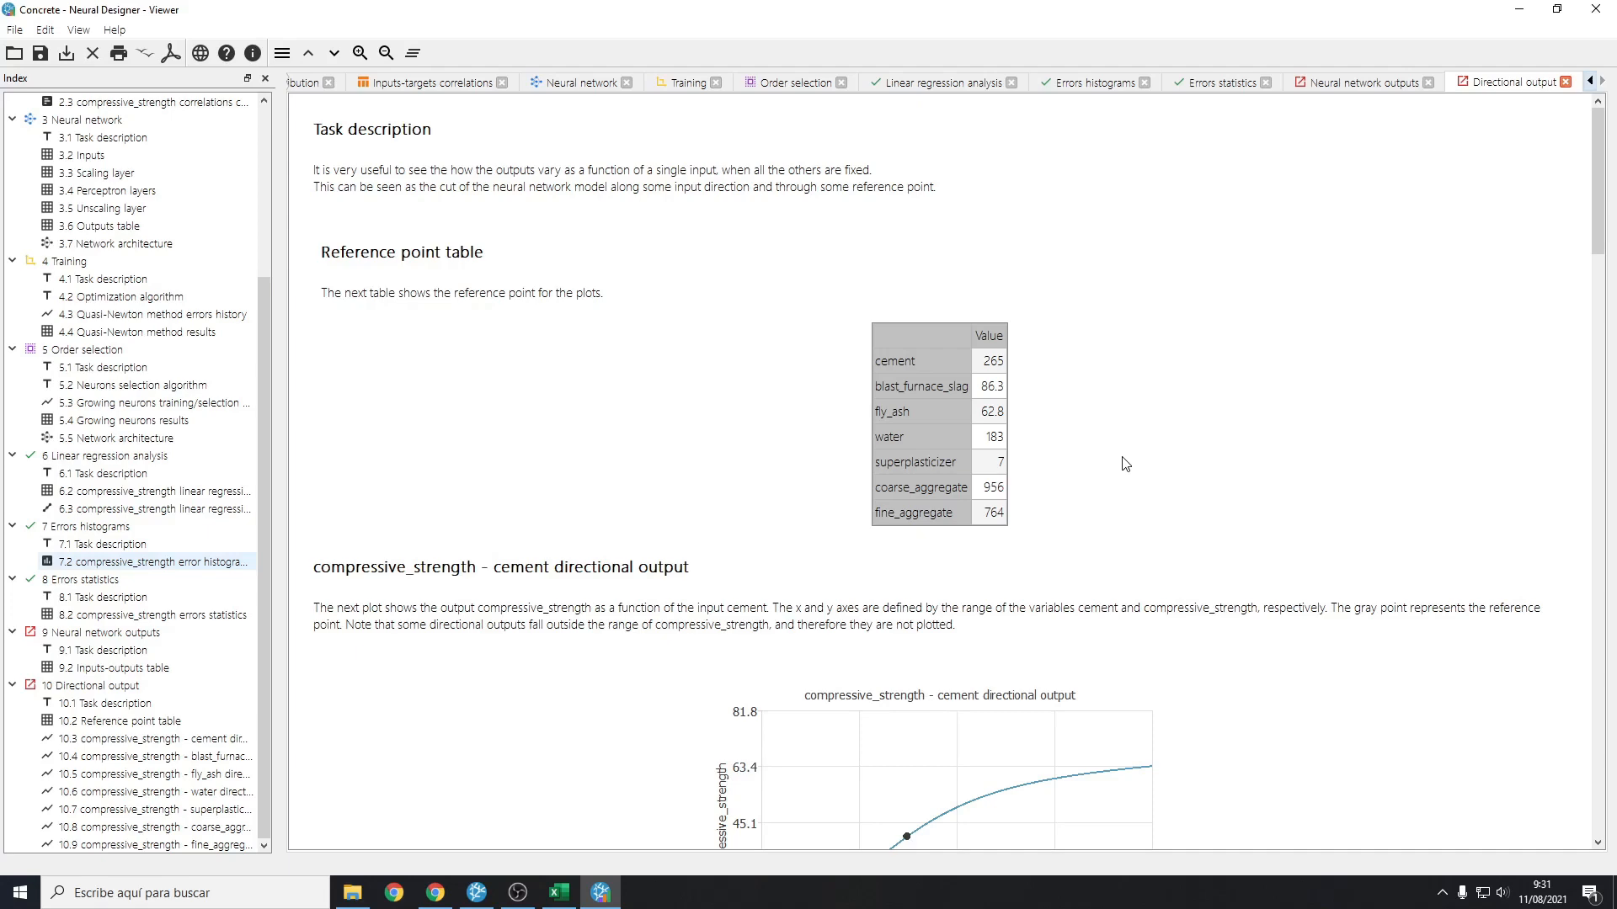
pyautogui.scroll(-2, 1126, 464)
pyautogui.scroll(-2, 1160, 488)
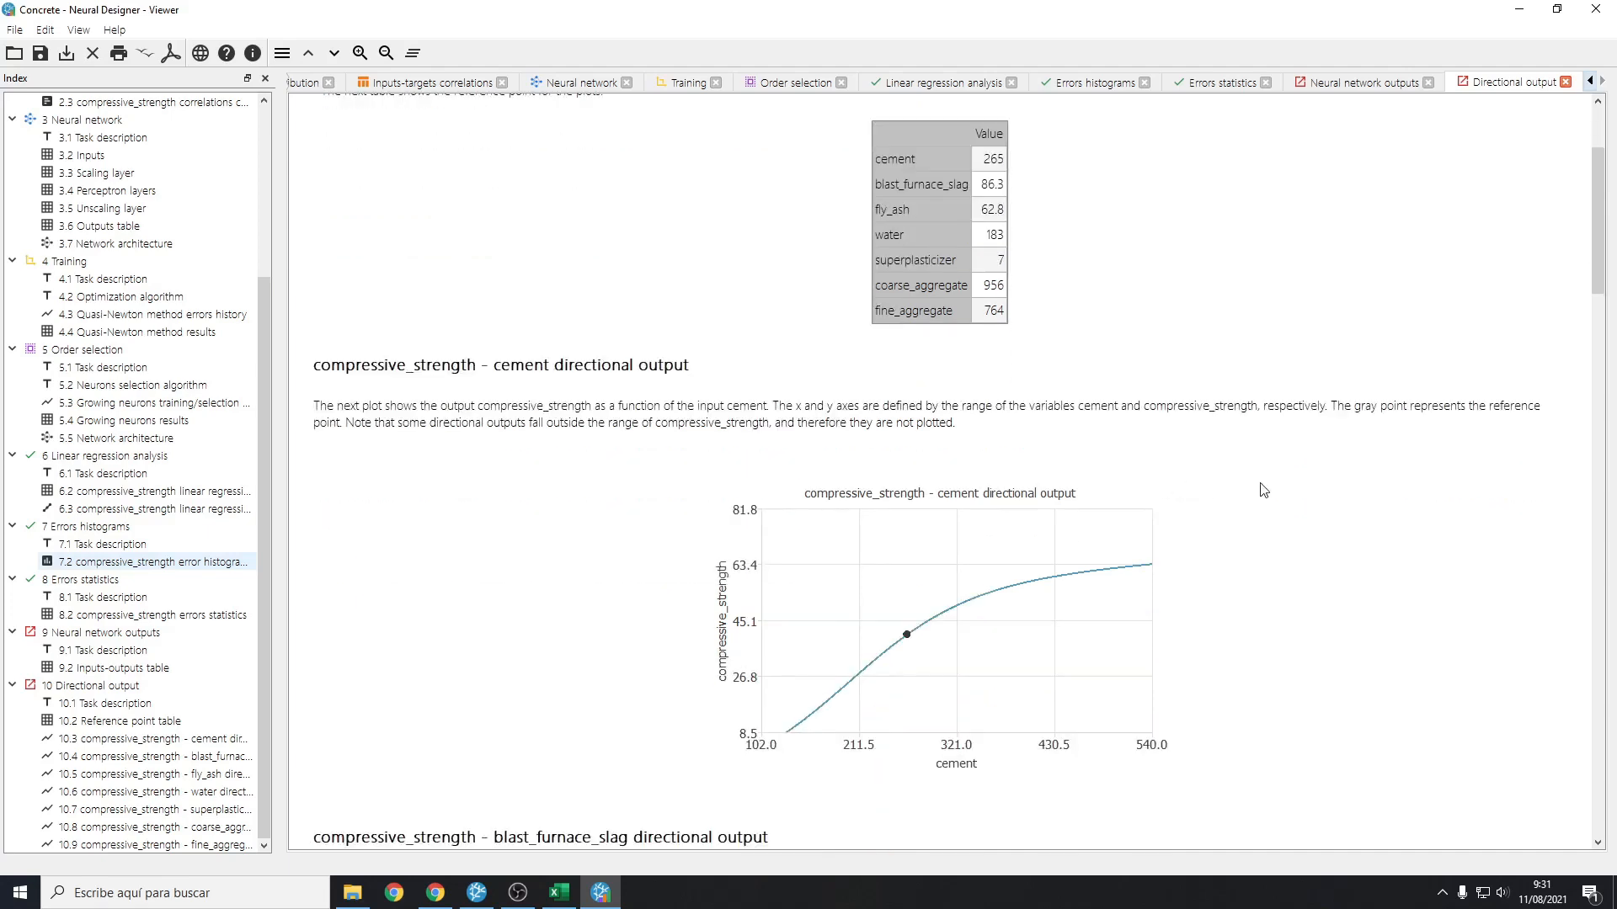
pyautogui.scroll(-1, 1263, 490)
pyautogui.scroll(-1, 1268, 491)
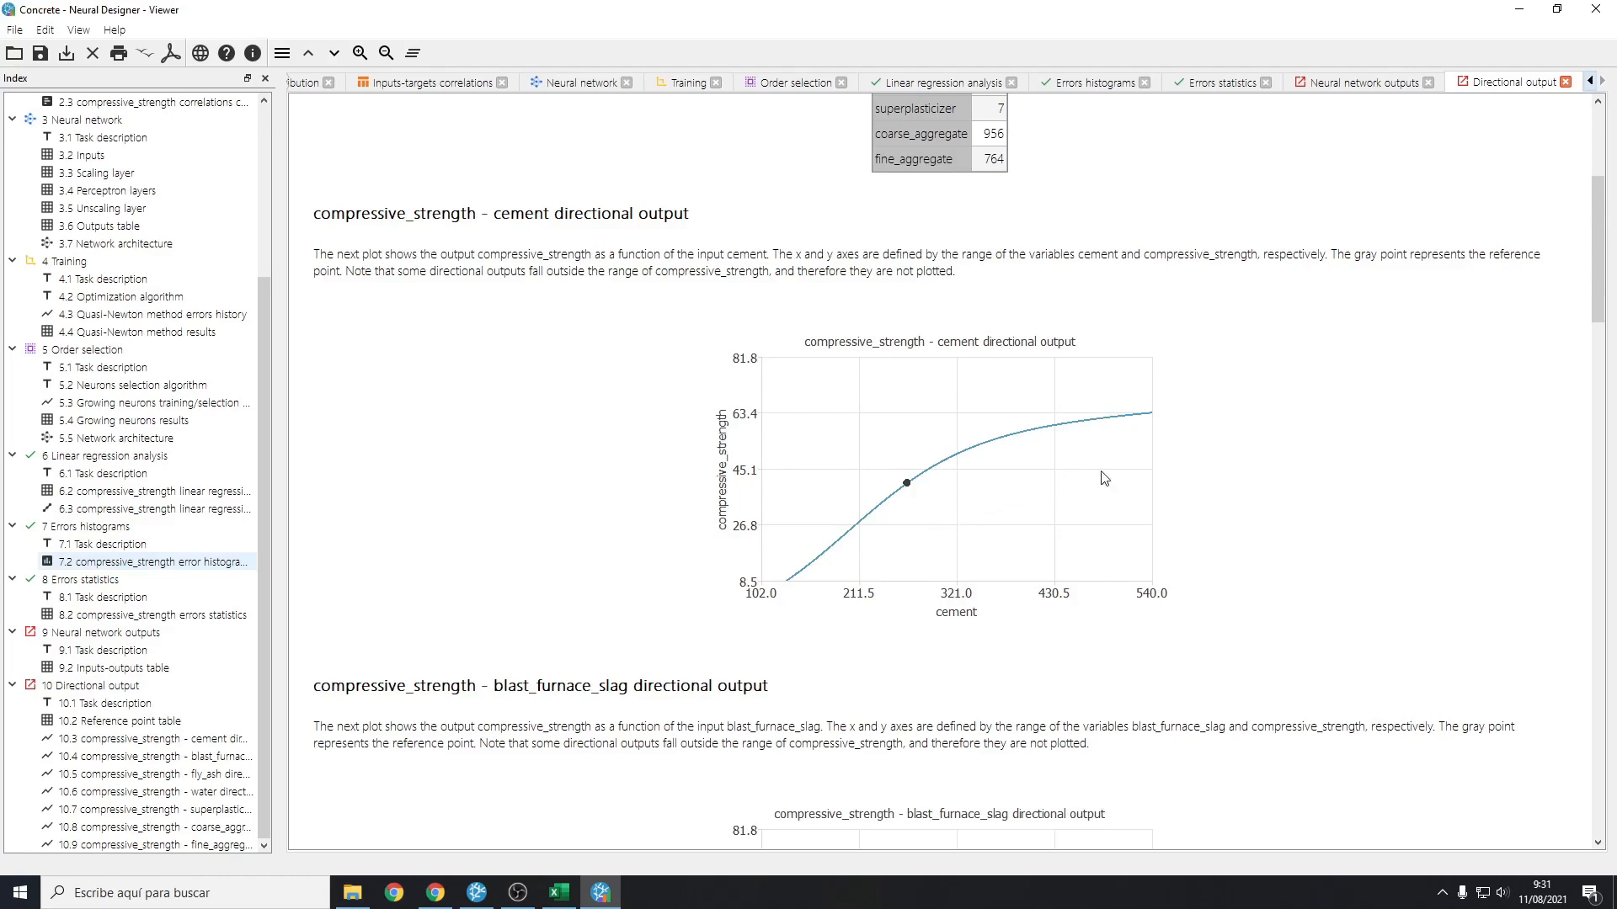
pyautogui.scroll(-4, 923, 498)
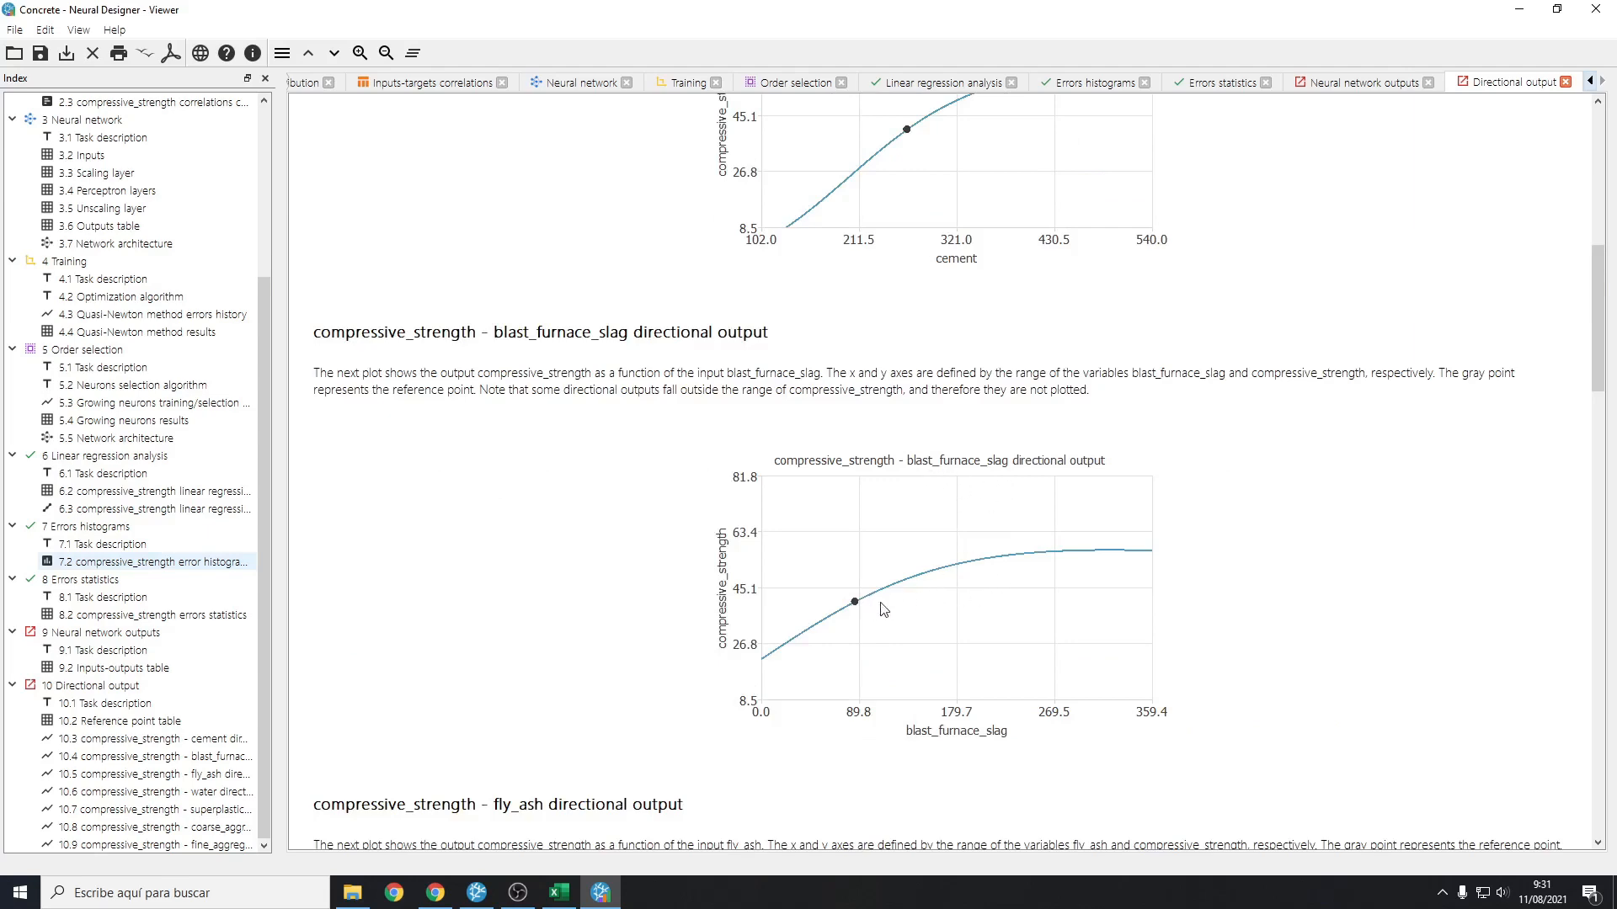
pyautogui.scroll(-2, 1013, 573)
pyautogui.scroll(-3, 1013, 569)
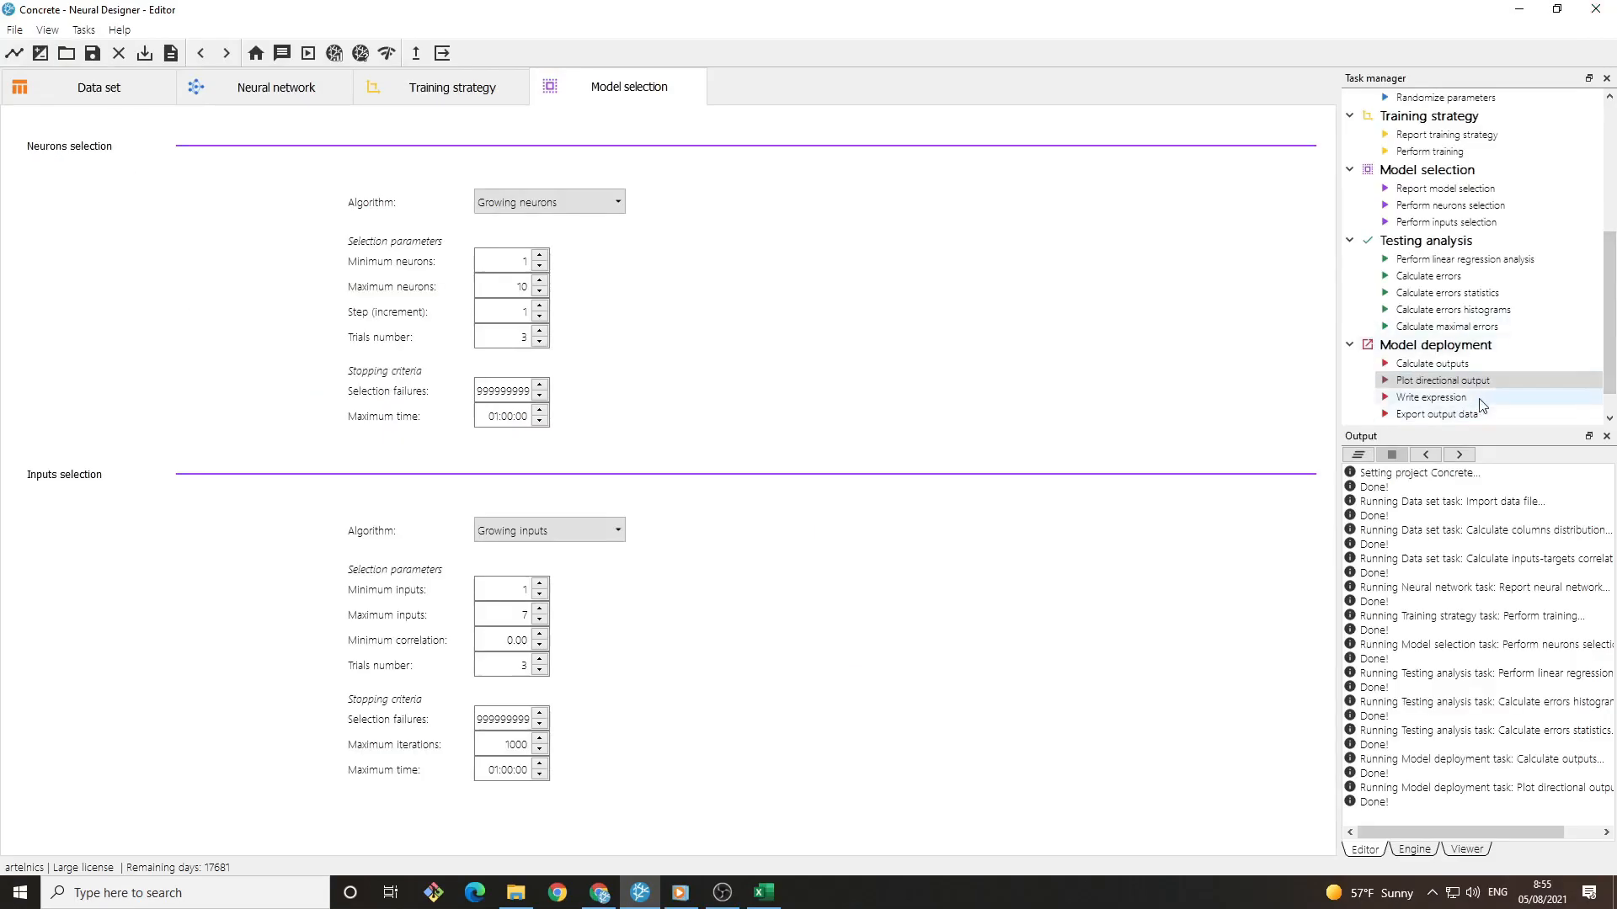
pyautogui.scroll(-1, 1482, 405)
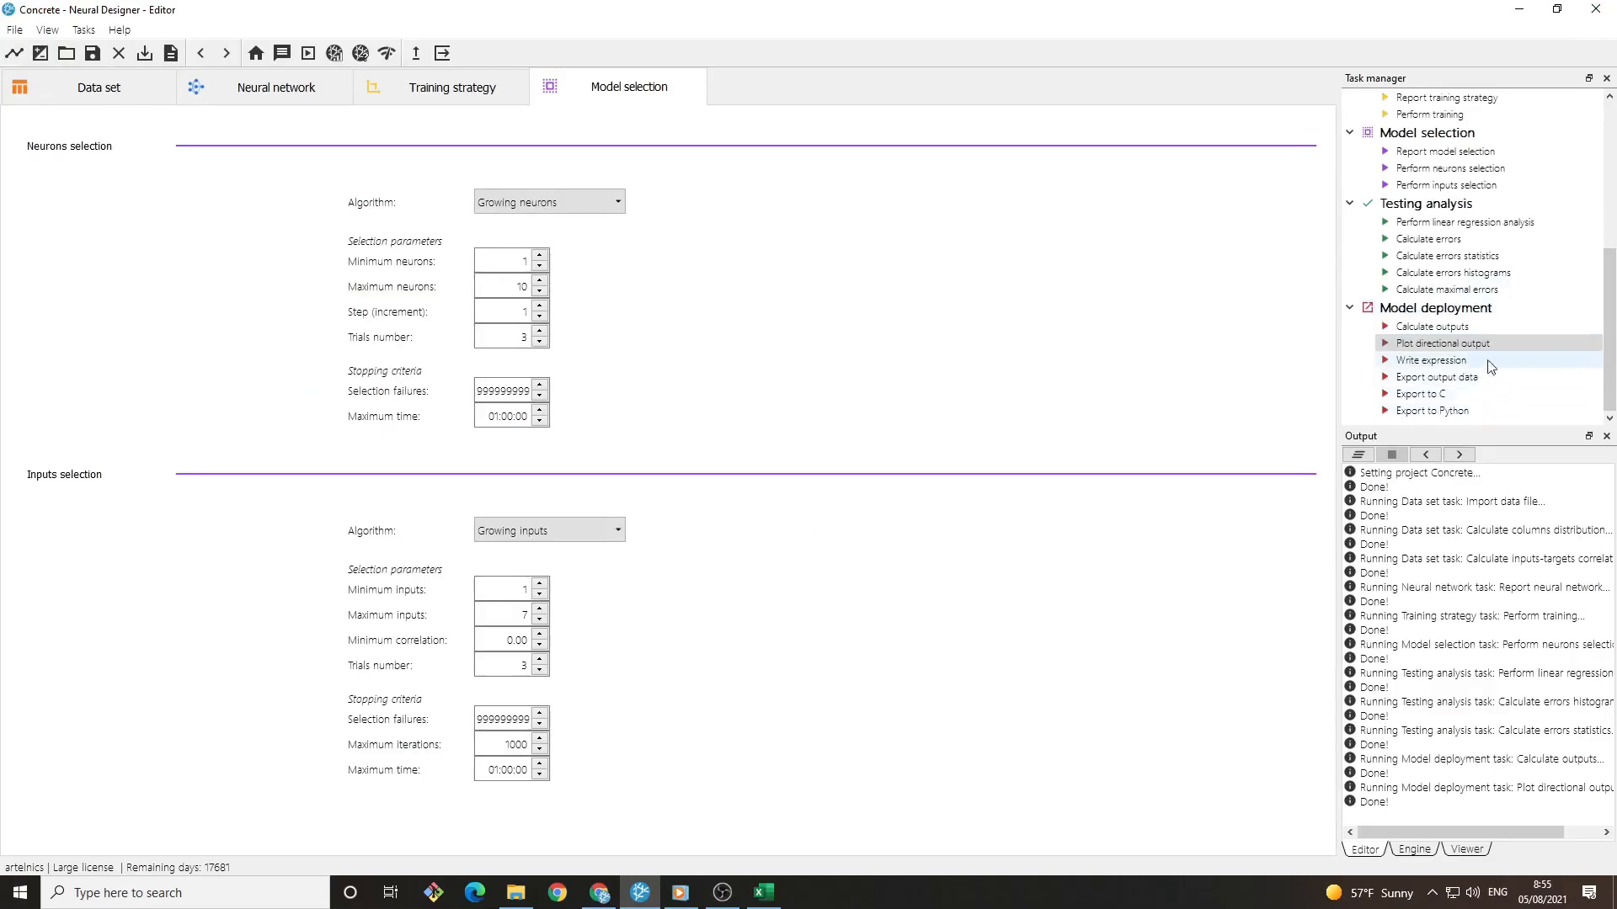